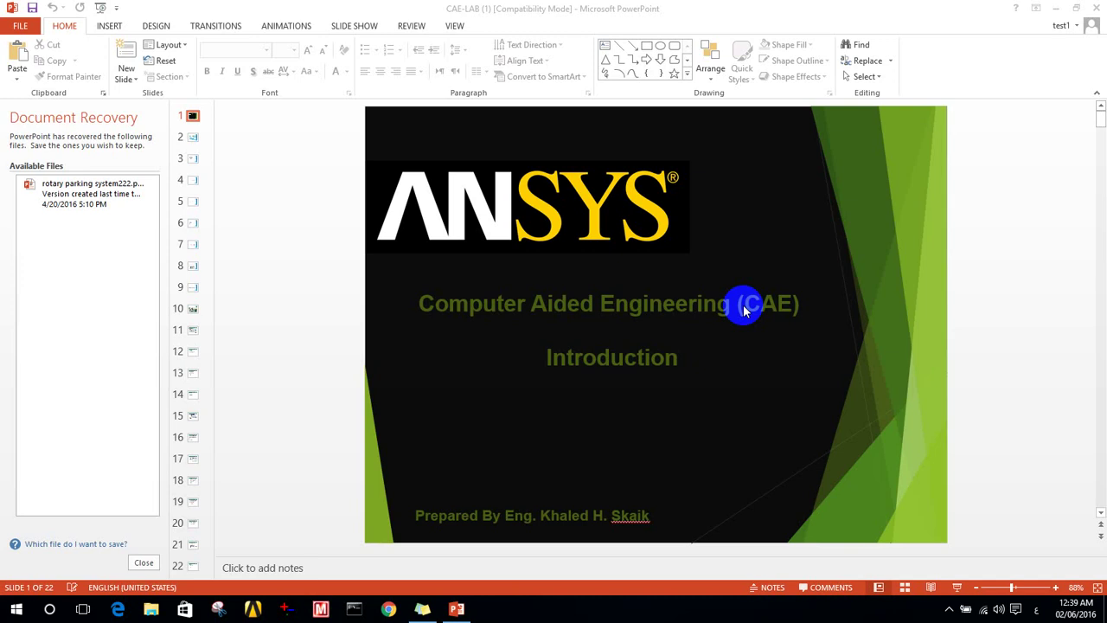
Minimize the presentation, launch SOLIDWORKS 2016 in a maximized window and create a new Part document.
{"action": "left_click", "coordinate": [1056, 10]}
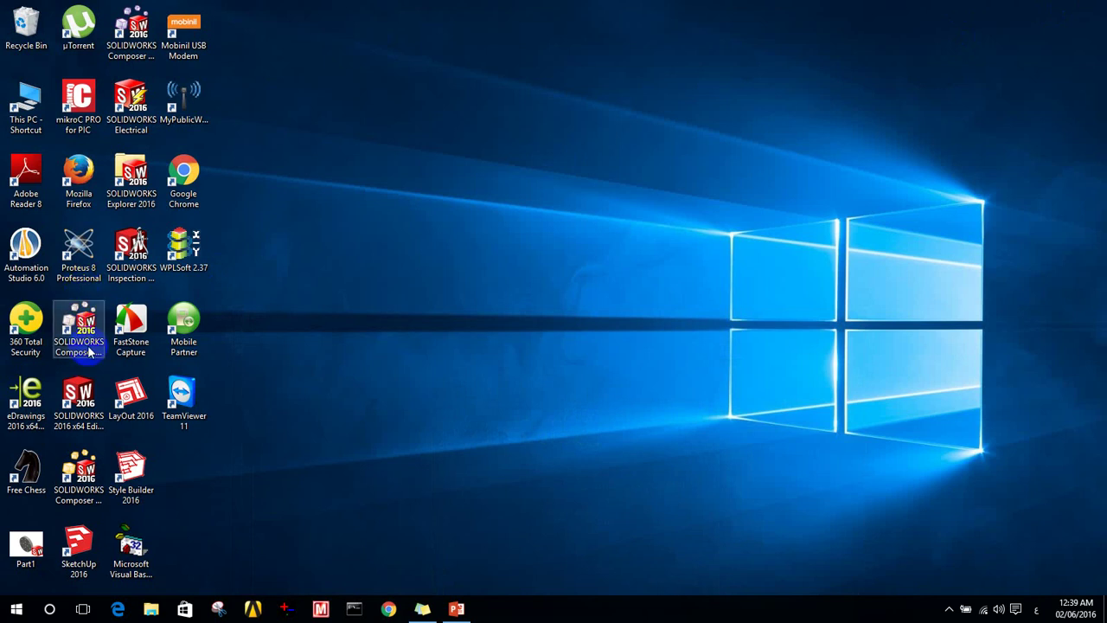
{"action": "double_click", "coordinate": [80, 395]}
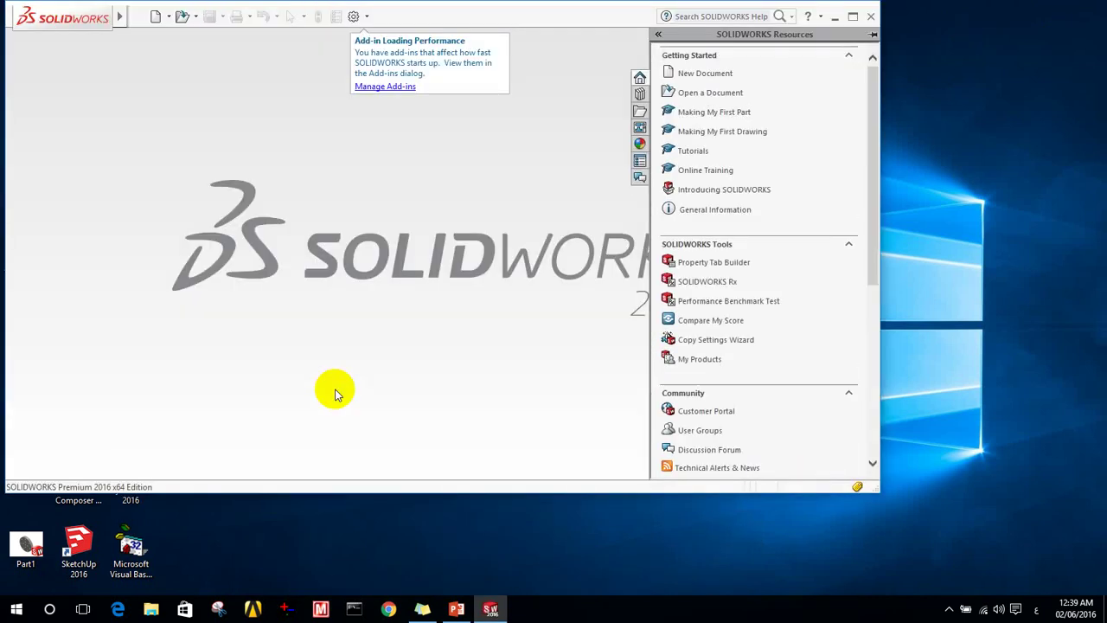
{"action": "left_click", "coordinate": [852, 15]}
{"action": "left_click", "coordinate": [149, 11]}
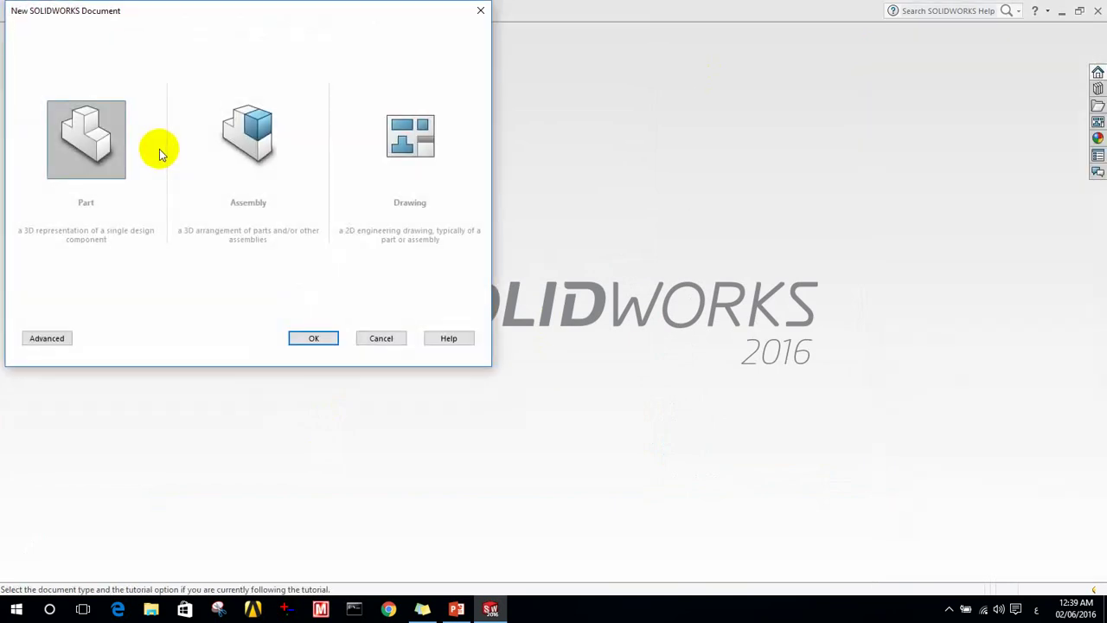
{"action": "left_click", "coordinate": [308, 337]}
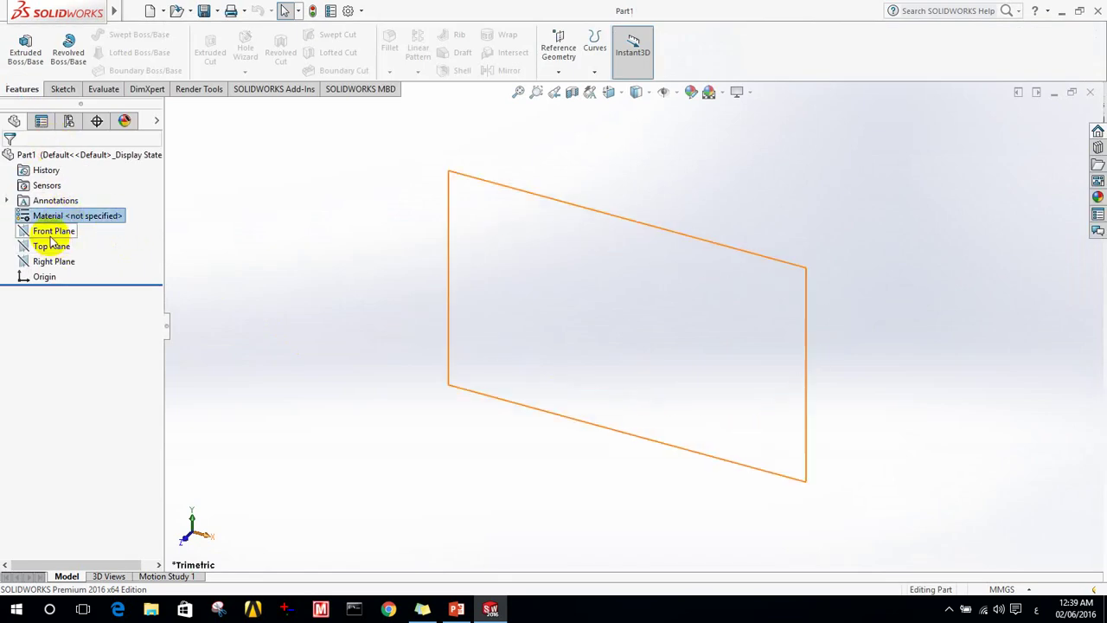
Sketch a circle centred on the origin on the Front Plane and set its radius to 20 mm.
{"action": "left_click", "coordinate": [55, 233]}
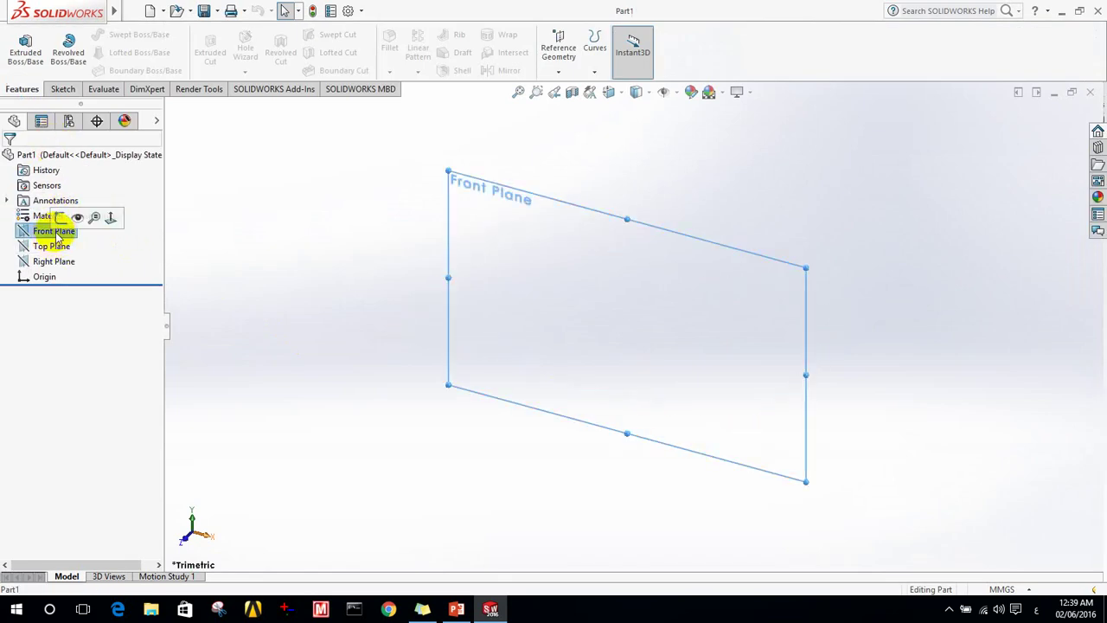
{"action": "left_click", "coordinate": [609, 91]}
{"action": "left_click", "coordinate": [588, 346]}
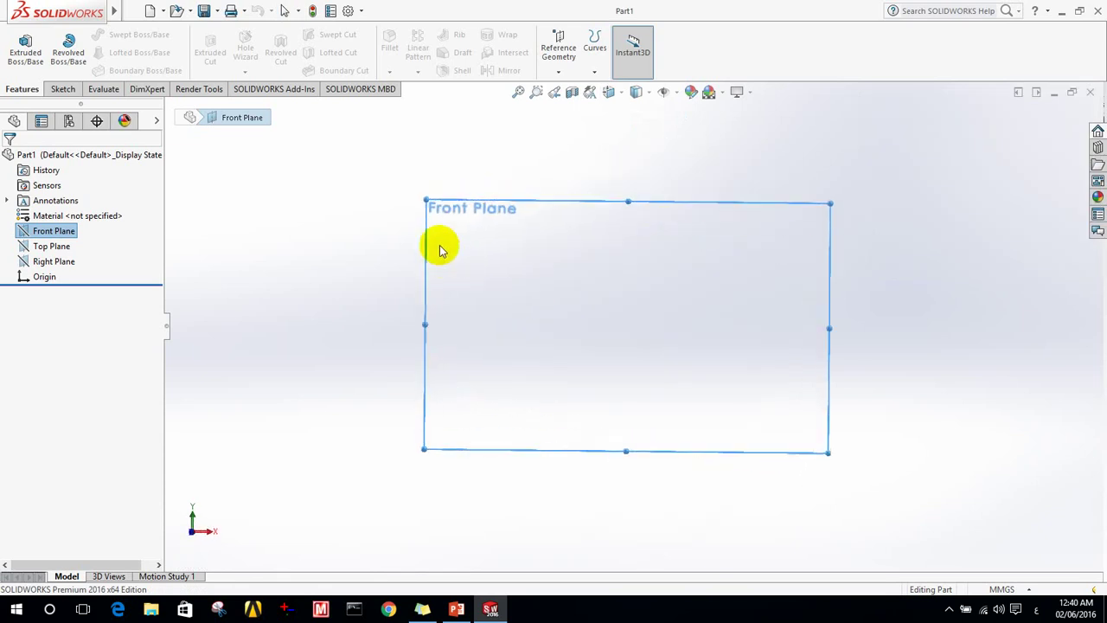
{"action": "left_click", "coordinate": [63, 89]}
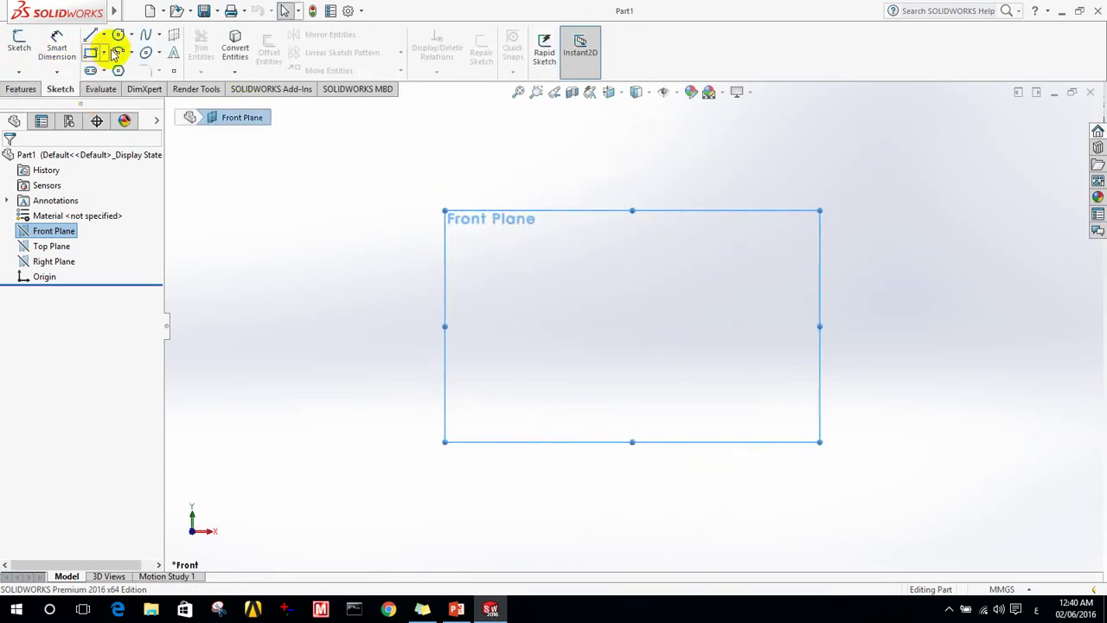
{"action": "left_click", "coordinate": [119, 36]}
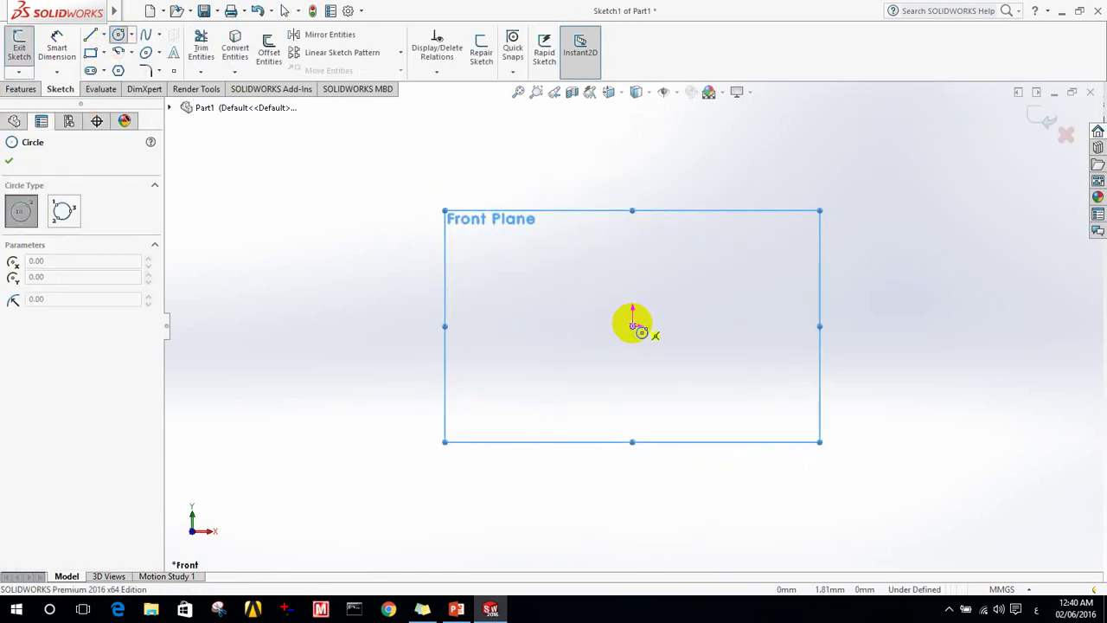
{"action": "left_click", "coordinate": [632, 326]}
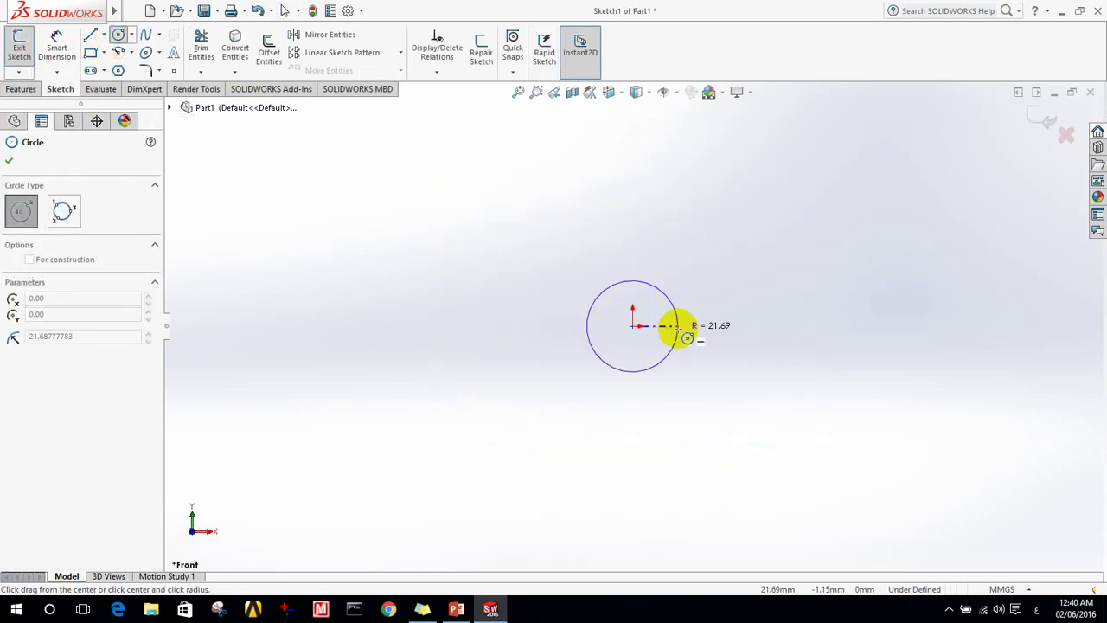
{"action": "left_click", "coordinate": [600, 338]}
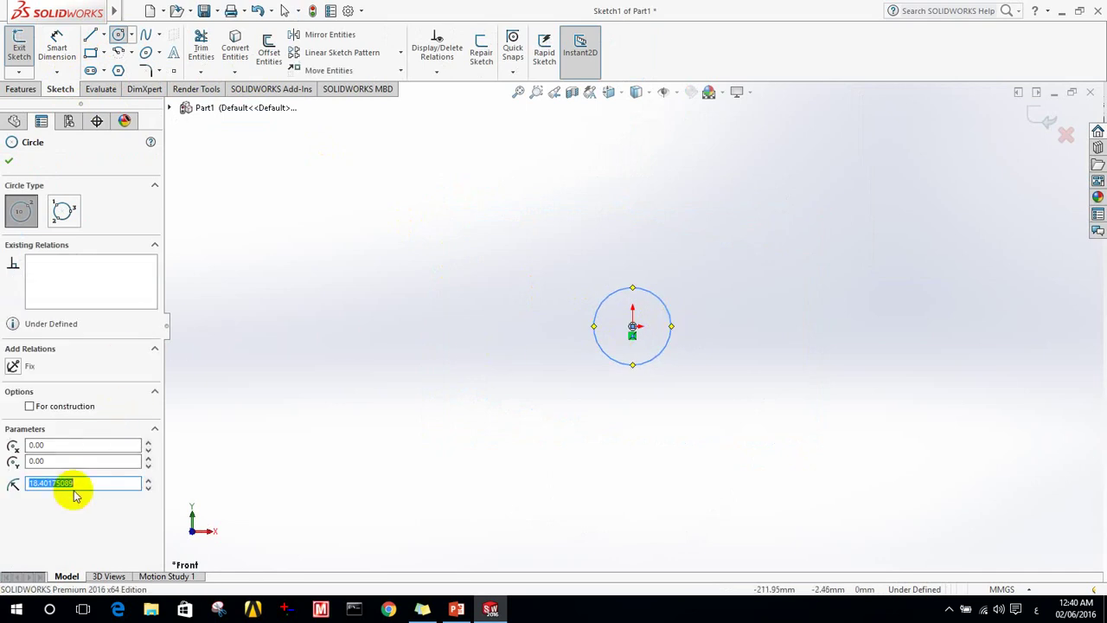
{"action": "type", "text": "20"}
{"action": "key", "text": "Return"}
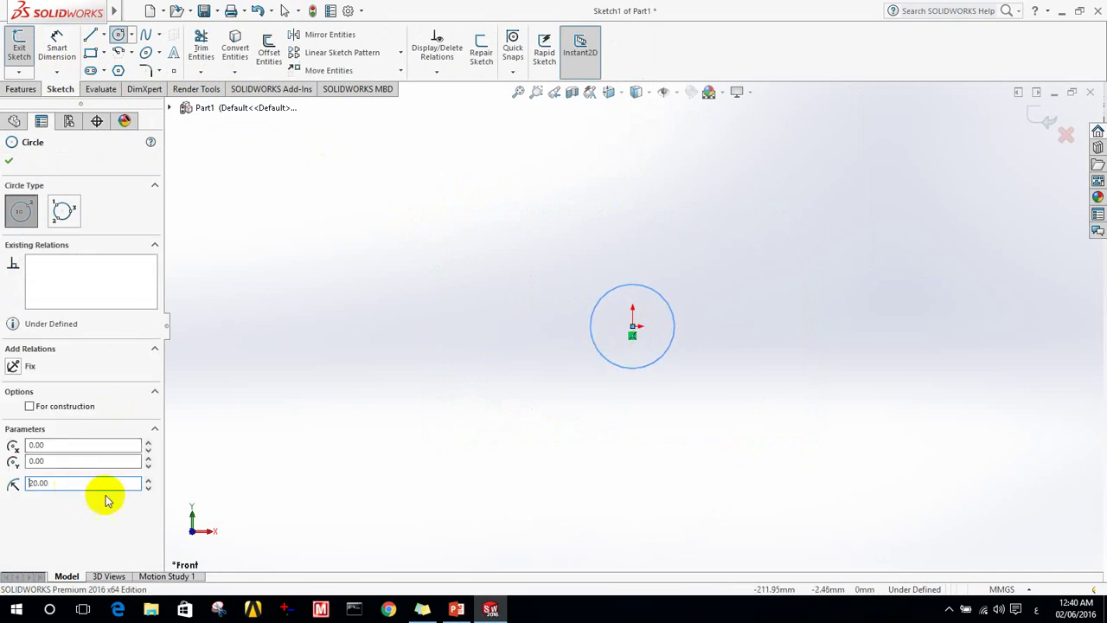
{"action": "left_click", "coordinate": [9, 165]}
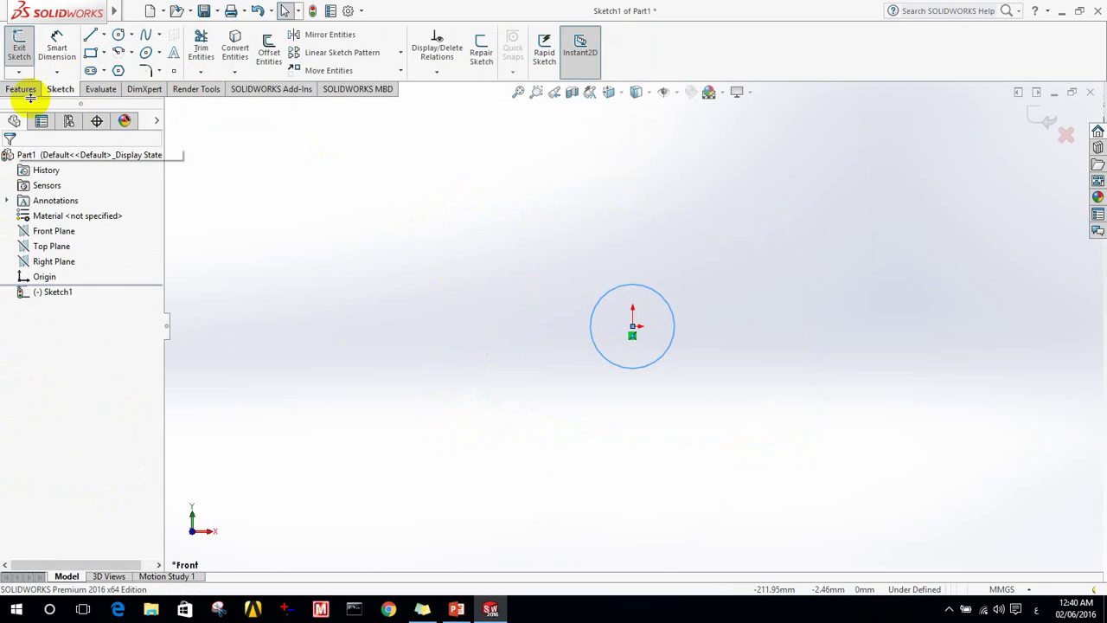
Extrude the circle as a Blind boss from the sketch plane with a depth of 500 mm.
{"action": "left_click", "coordinate": [22, 89]}
{"action": "left_click", "coordinate": [33, 51]}
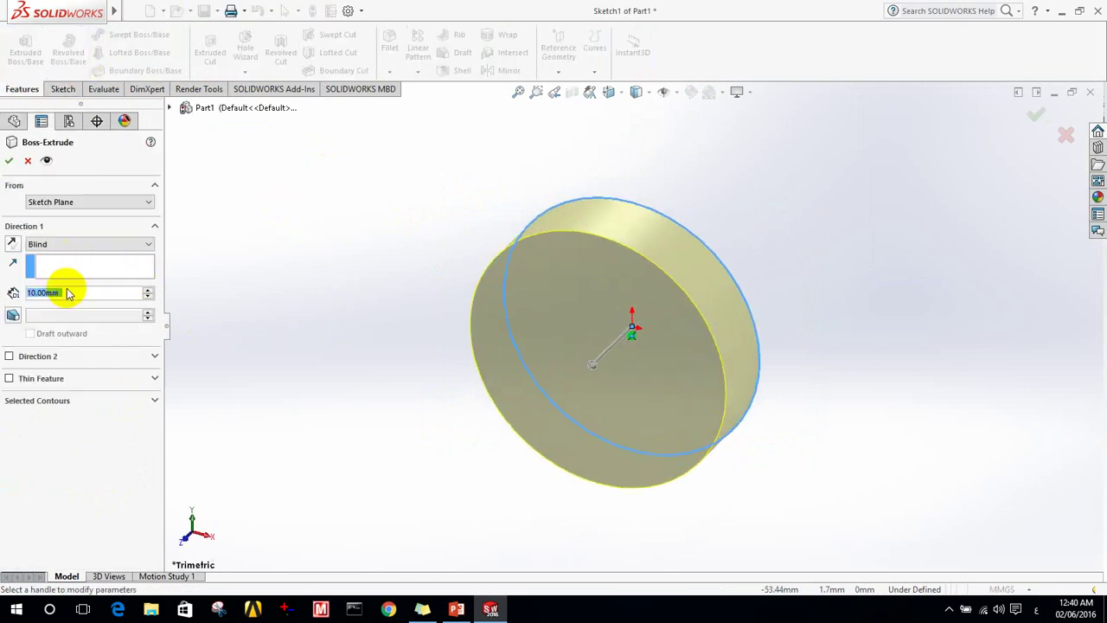
{"action": "type", "text": "500"}
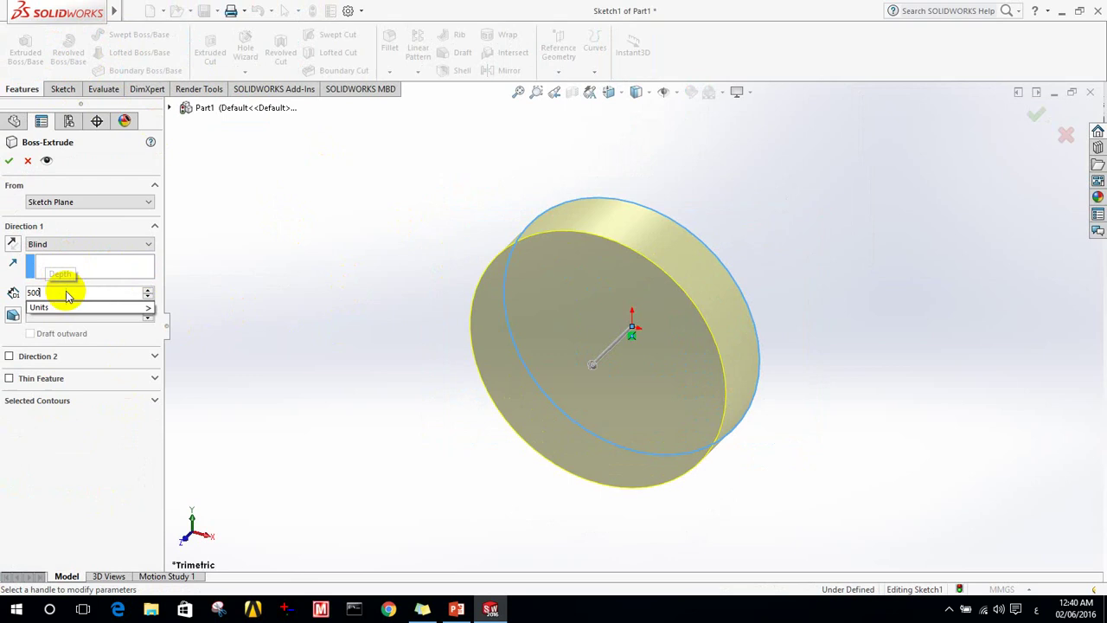
{"action": "key", "text": "Return"}
{"action": "left_click", "coordinate": [9, 160]}
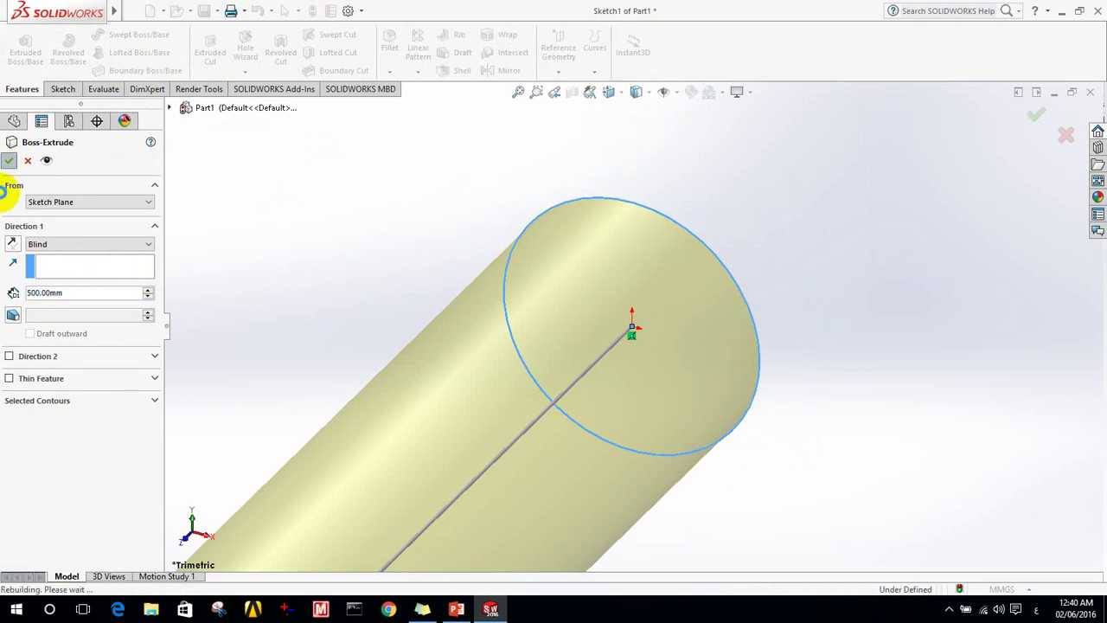
Assign the steel AISI 1020 as the part's material.
{"action": "right_click", "coordinate": [43, 216]}
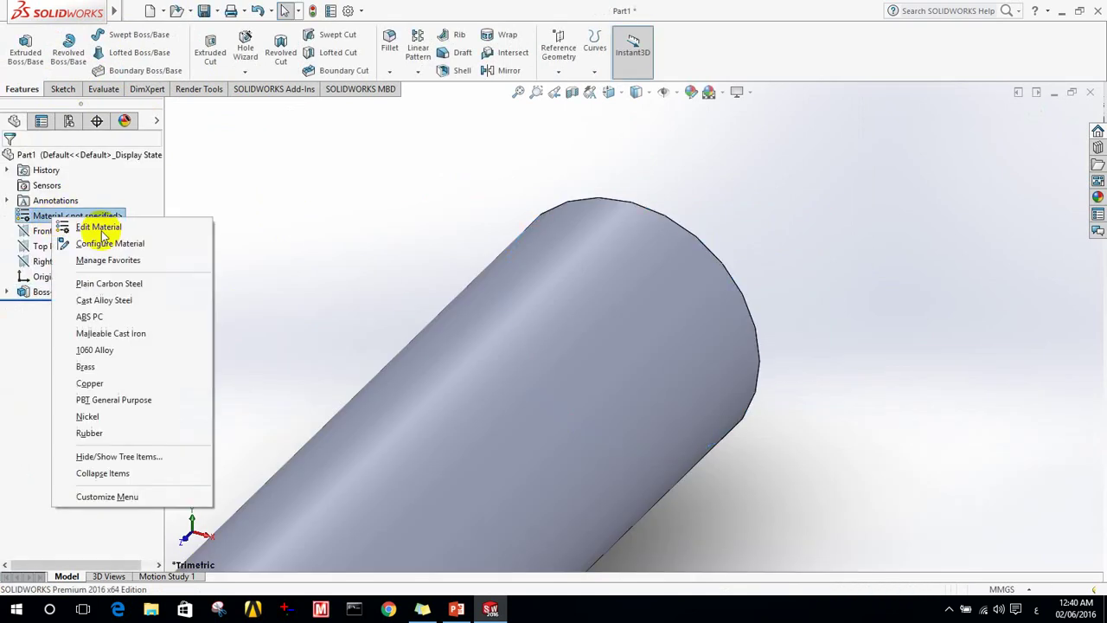
{"action": "left_click", "coordinate": [111, 230]}
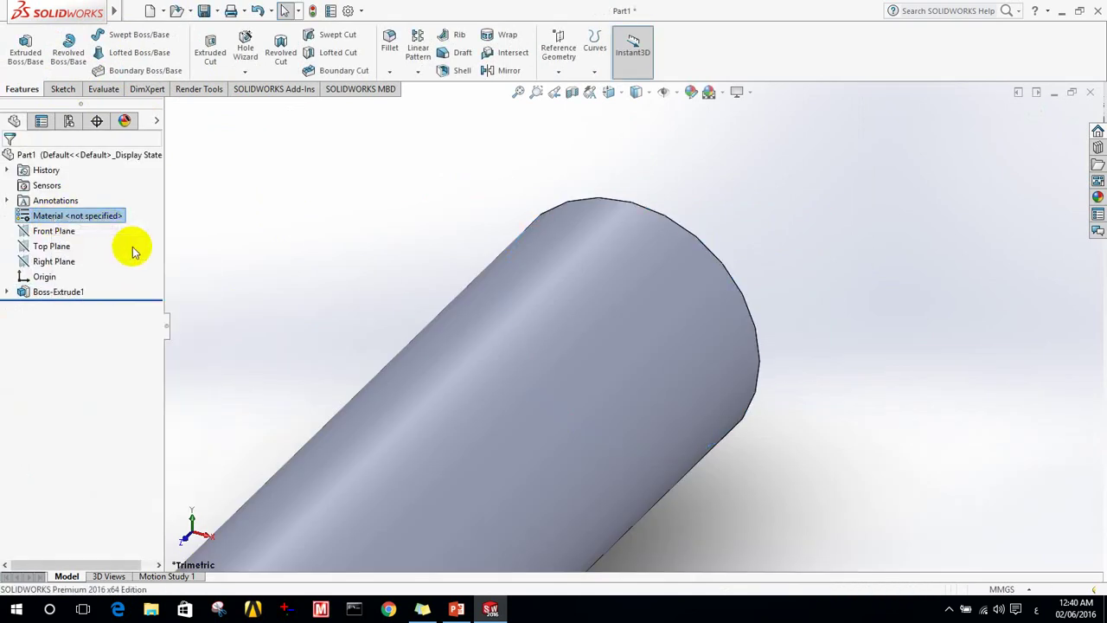
{"action": "left_click", "coordinate": [367, 230]}
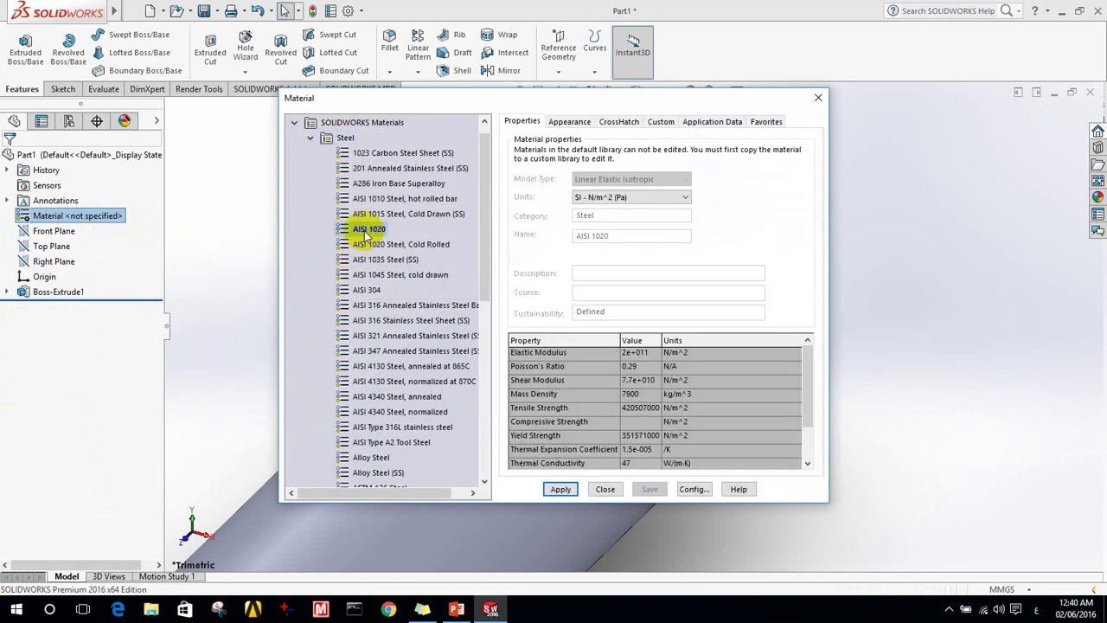
{"action": "left_click", "coordinate": [561, 489]}
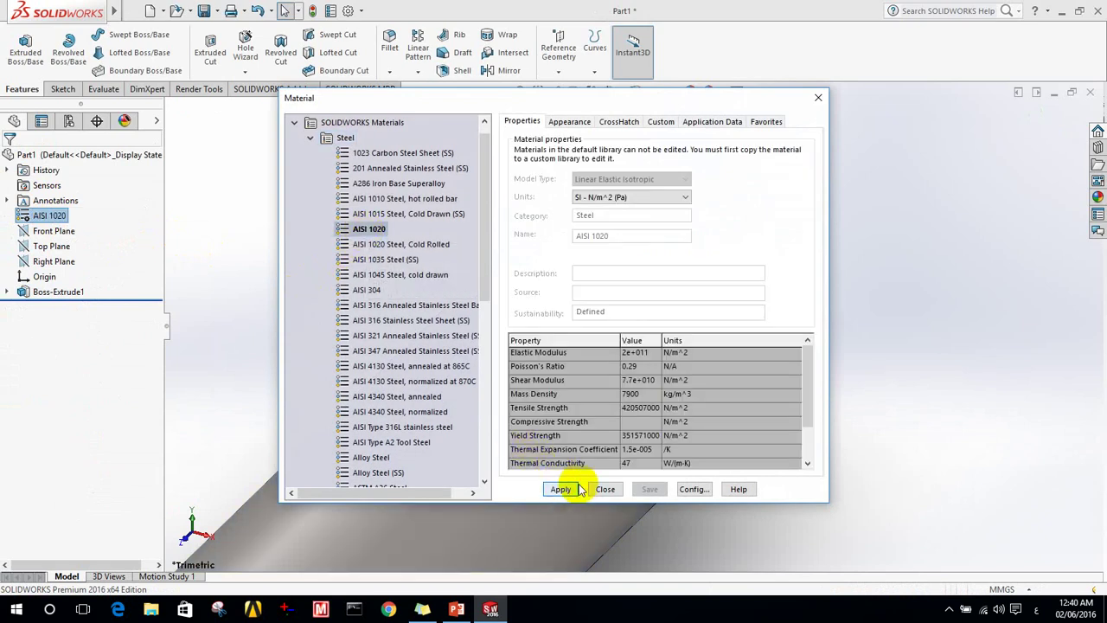
{"action": "left_click", "coordinate": [603, 488]}
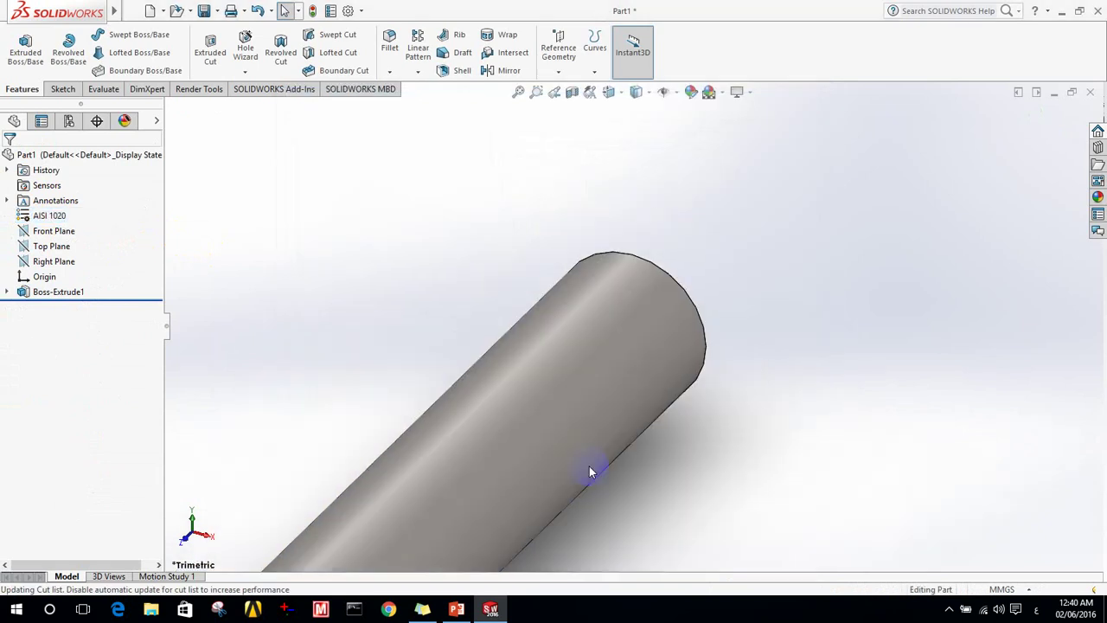
Save the part to the Desktop under the file name ساشبف1.
{"action": "scroll", "coordinate": [593, 470], "scroll_direction": "up", "scroll_amount": 5}
{"action": "scroll", "coordinate": [574, 475], "scroll_direction": "down", "scroll_amount": 1}
{"action": "scroll", "coordinate": [568, 438], "scroll_direction": "down", "scroll_amount": 2}
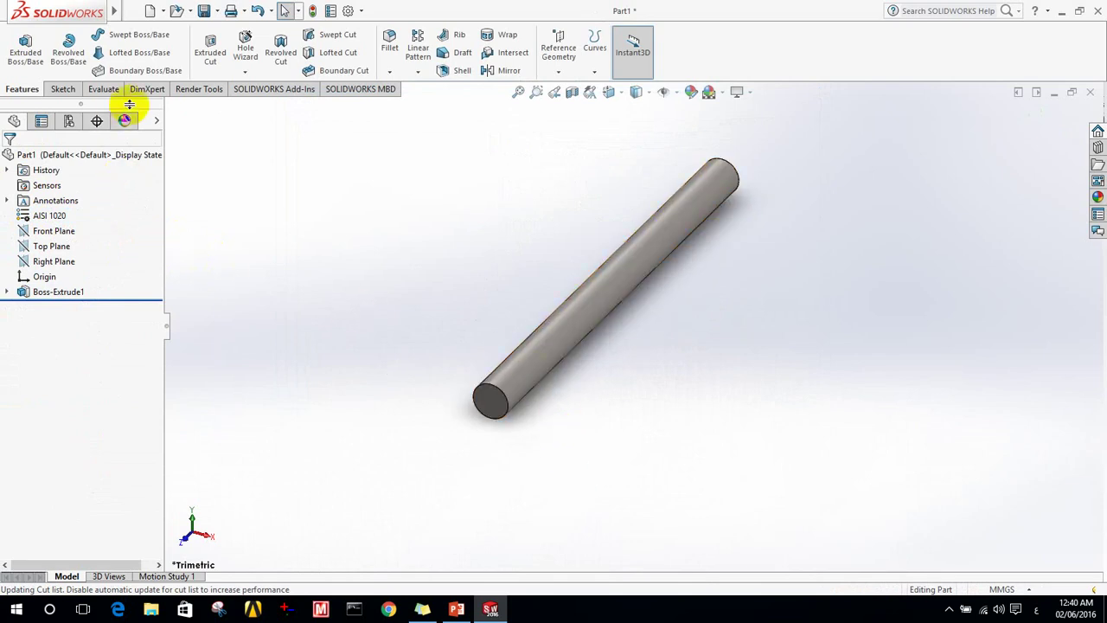
{"action": "left_click", "coordinate": [204, 12]}
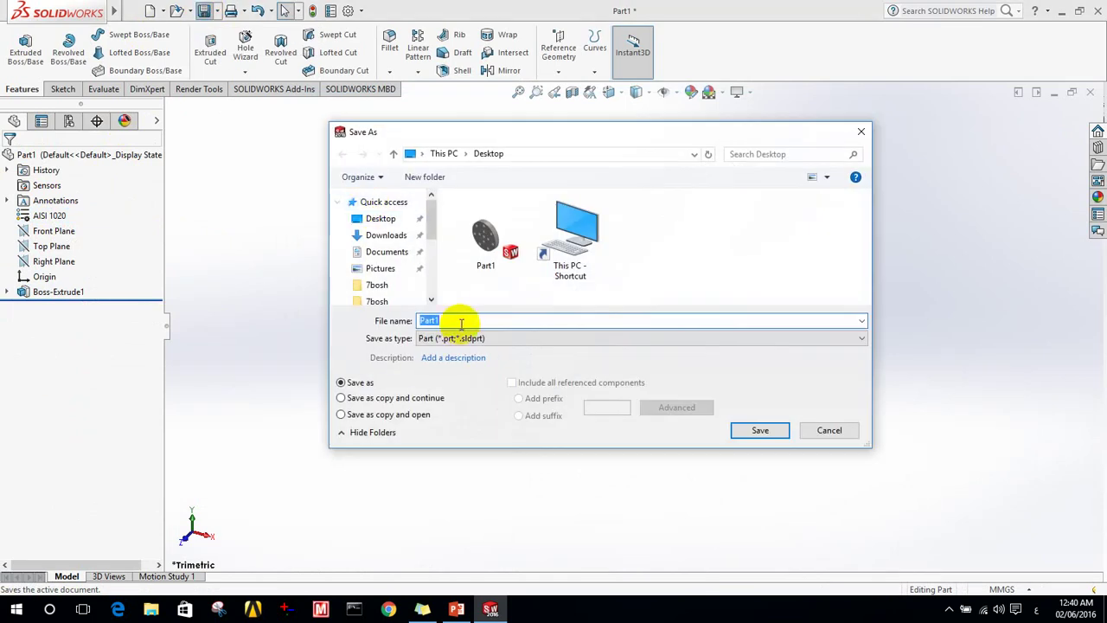
{"action": "key", "text": "Return"}
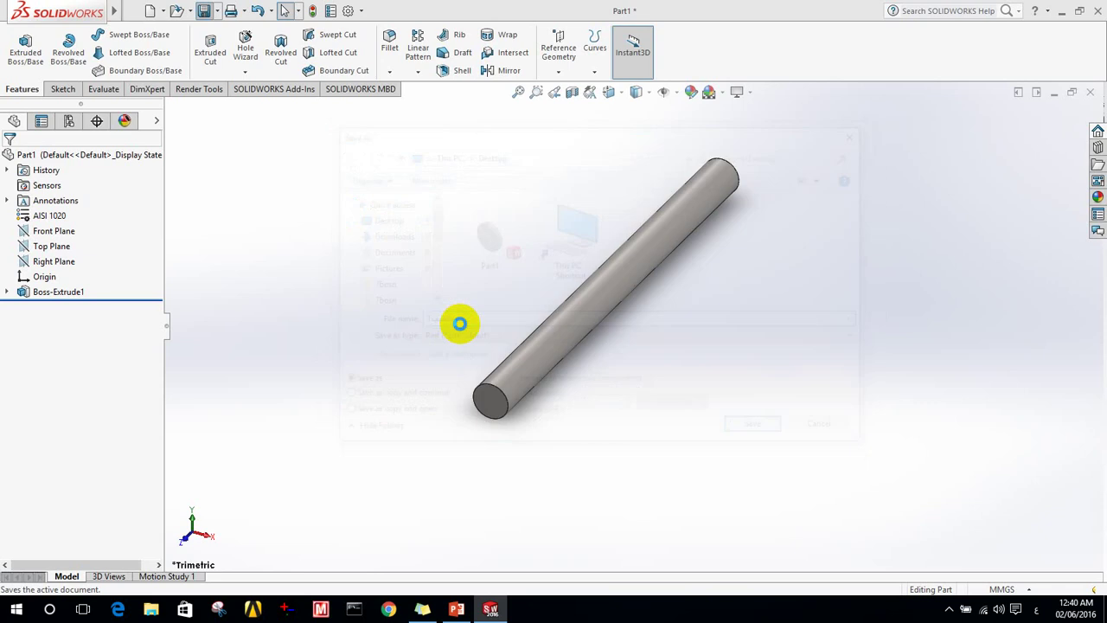
Transfer the part to ANSYS 16.0 Workbench, minimizing SOLIDWORKS, dismissing the Getting Started message and maximizing the Workbench window.
{"action": "left_click", "coordinate": [286, 11]}
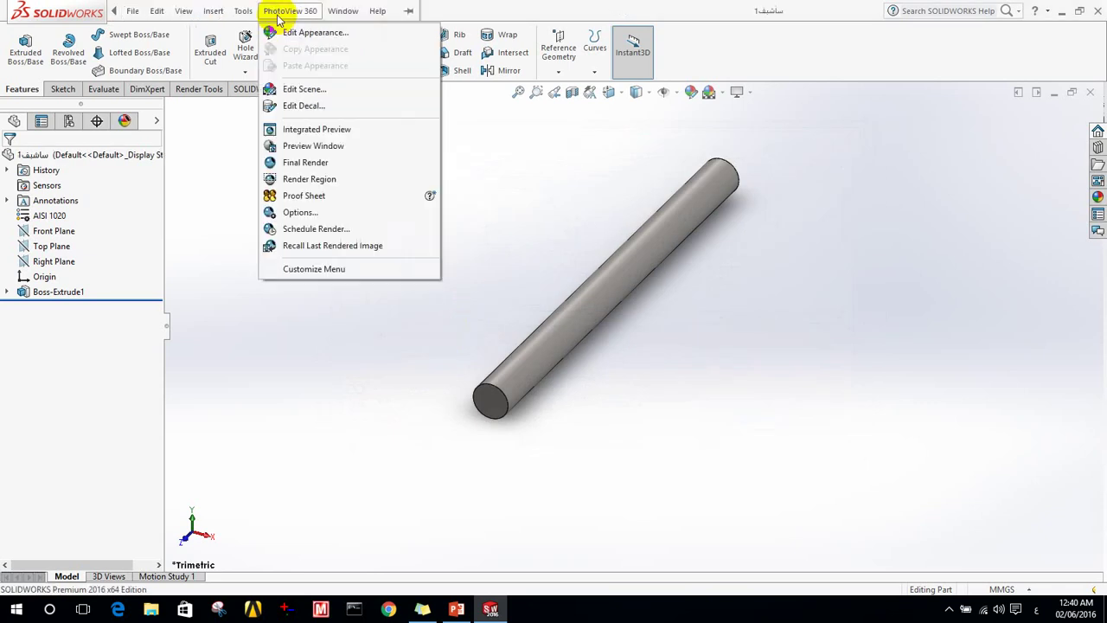
{"action": "left_click", "coordinate": [277, 11]}
{"action": "left_click", "coordinate": [243, 11]}
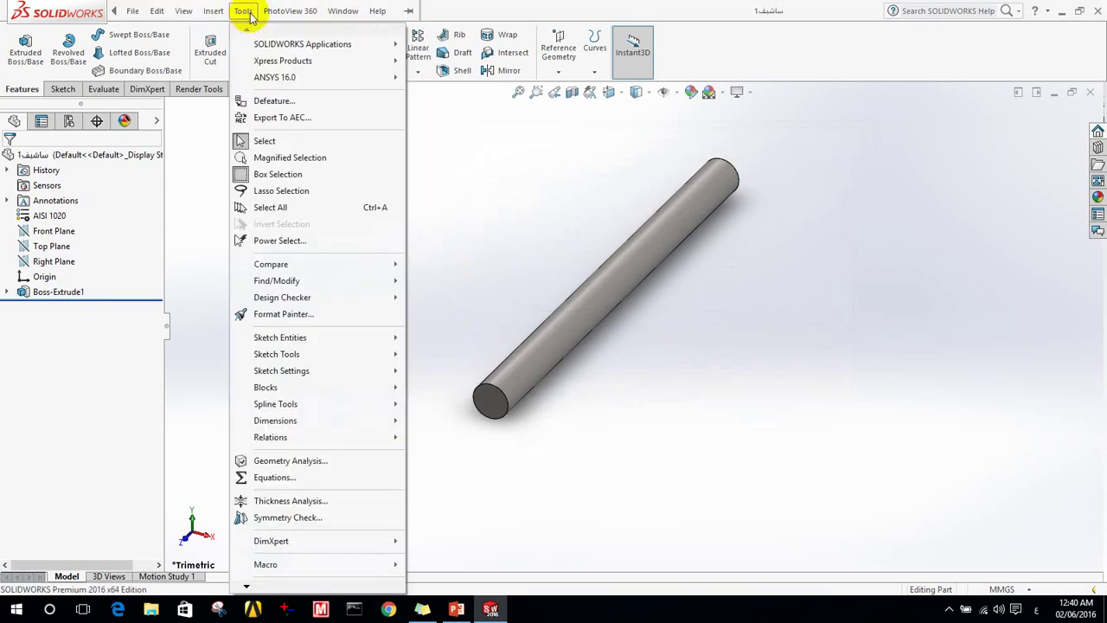
{"action": "mouse_move", "coordinate": [268, 77]}
{"action": "left_click", "coordinate": [519, 77]}
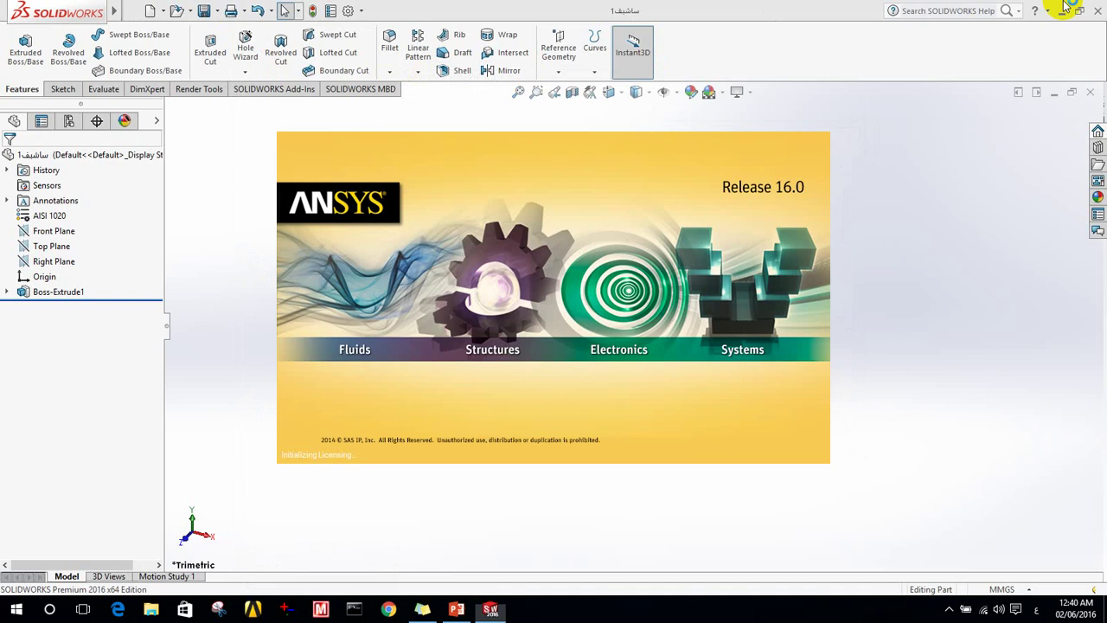
{"action": "left_click", "coordinate": [1056, 12]}
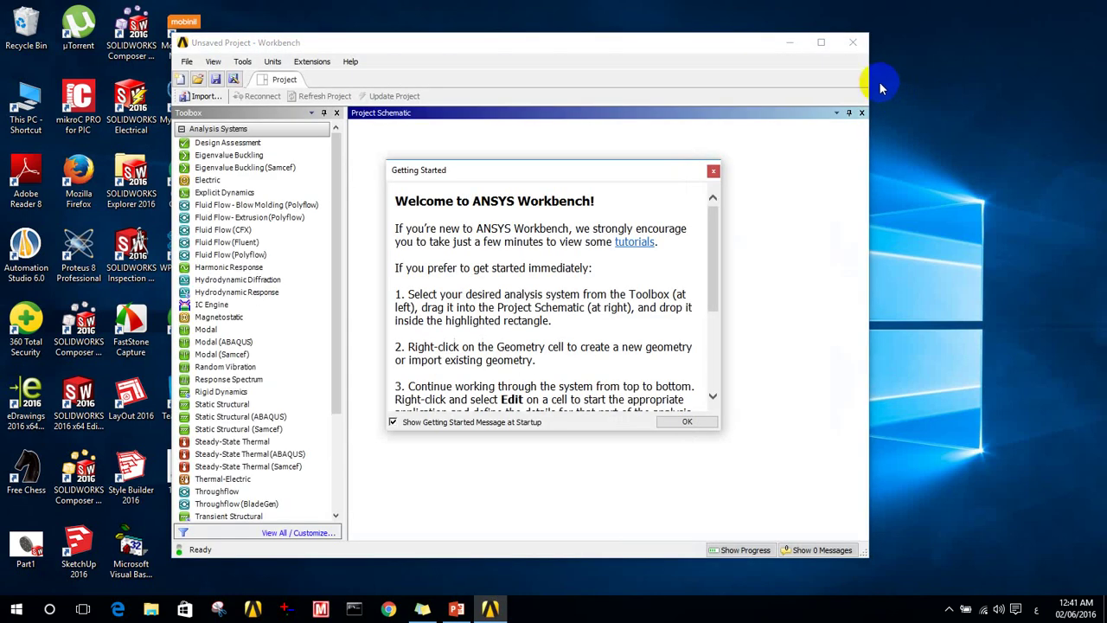
{"action": "left_click", "coordinate": [713, 171]}
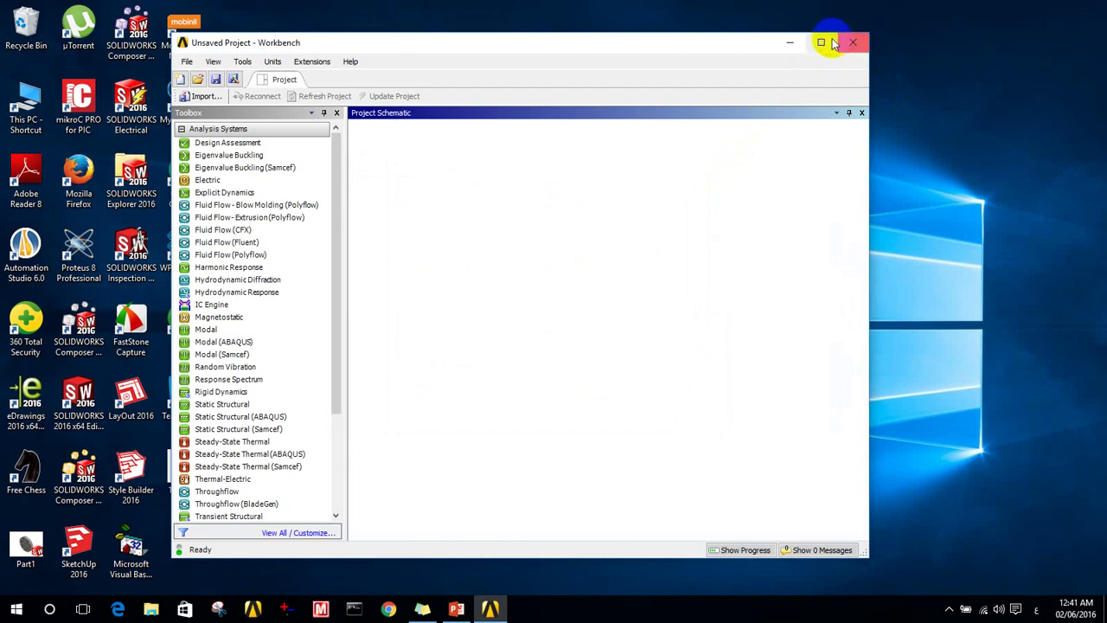
{"action": "left_click", "coordinate": [827, 43]}
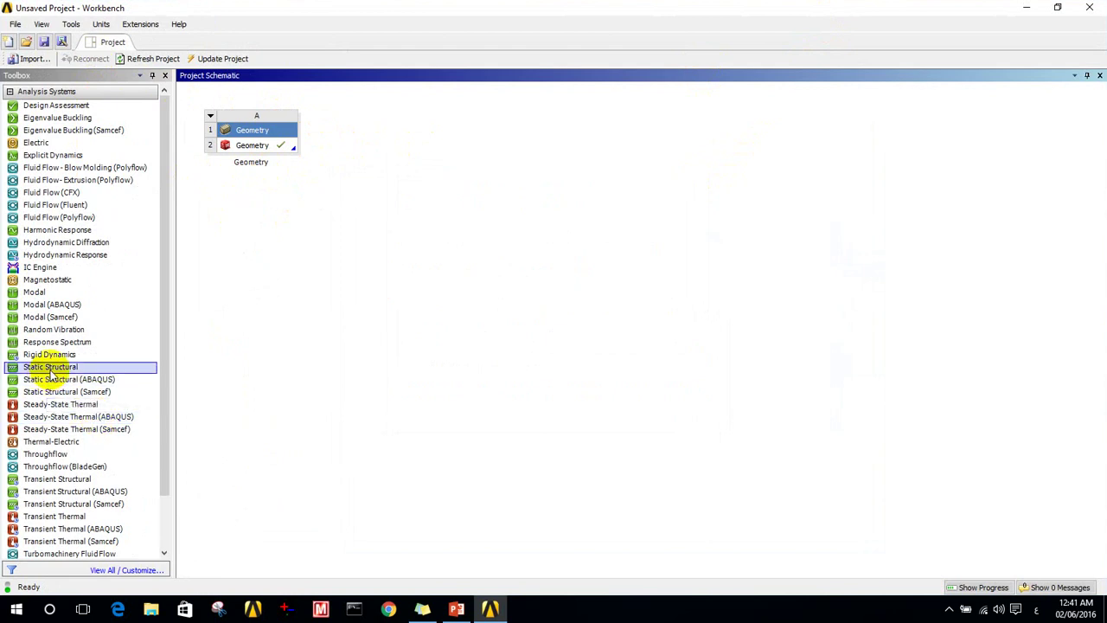
Add a Static Structural system linked to the imported Geometry cell and open its Model in Mechanical.
{"action": "left_click_drag", "start_coordinate": [51, 372], "coordinate": [279, 145]}
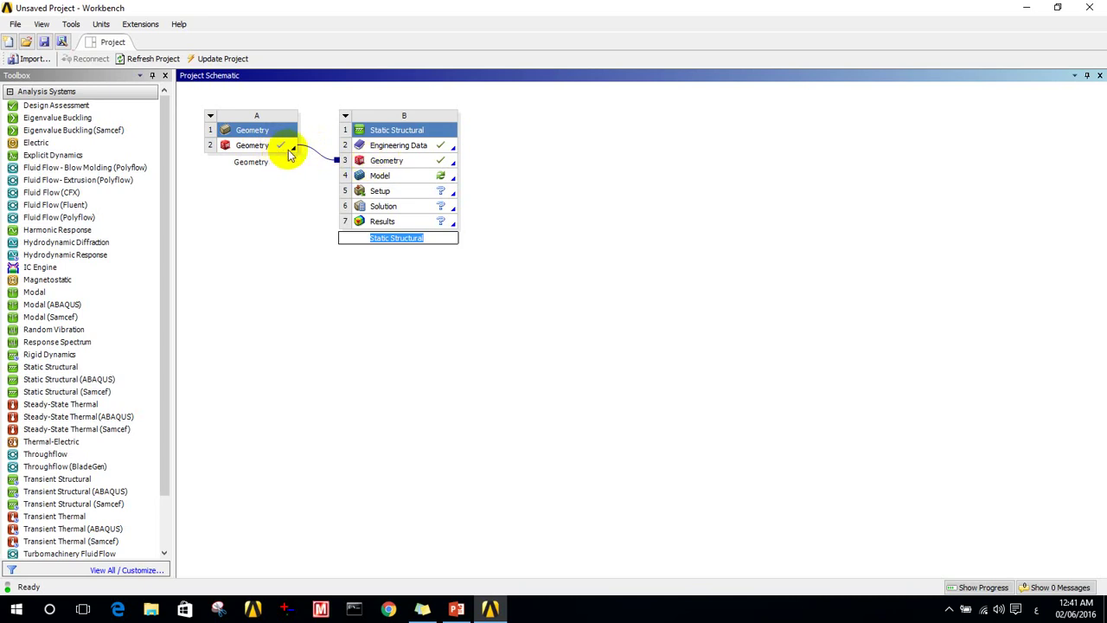
{"action": "double_click", "coordinate": [393, 178]}
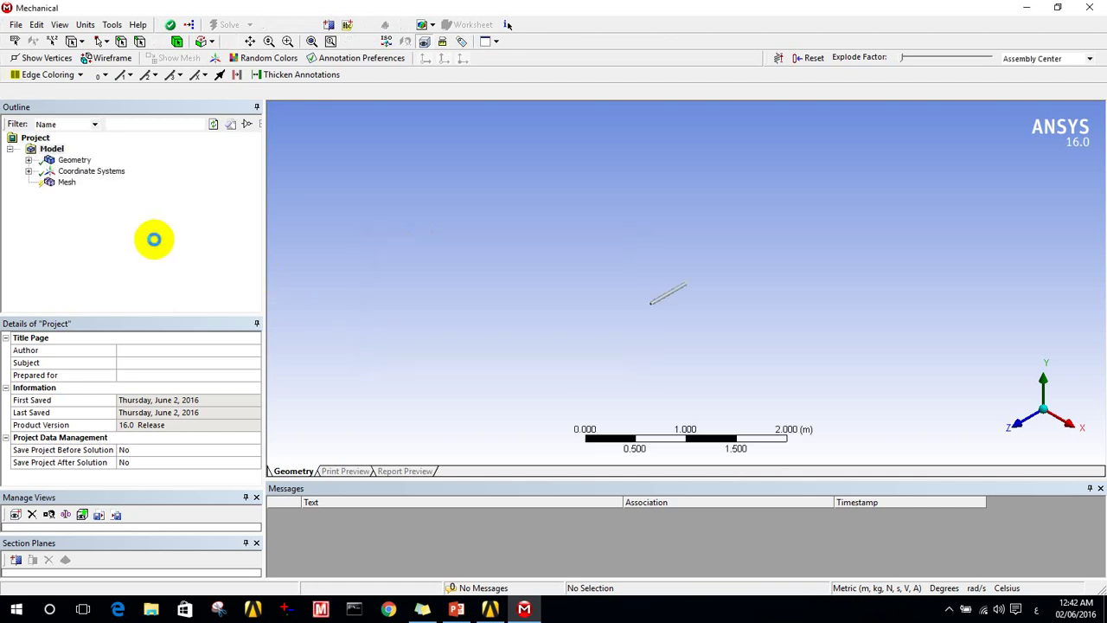
Generate the default mesh of the shaft and add a mesh Refinement scoped to its cylindrical face.
{"action": "right_click", "coordinate": [67, 183]}
{"action": "left_click", "coordinate": [99, 229]}
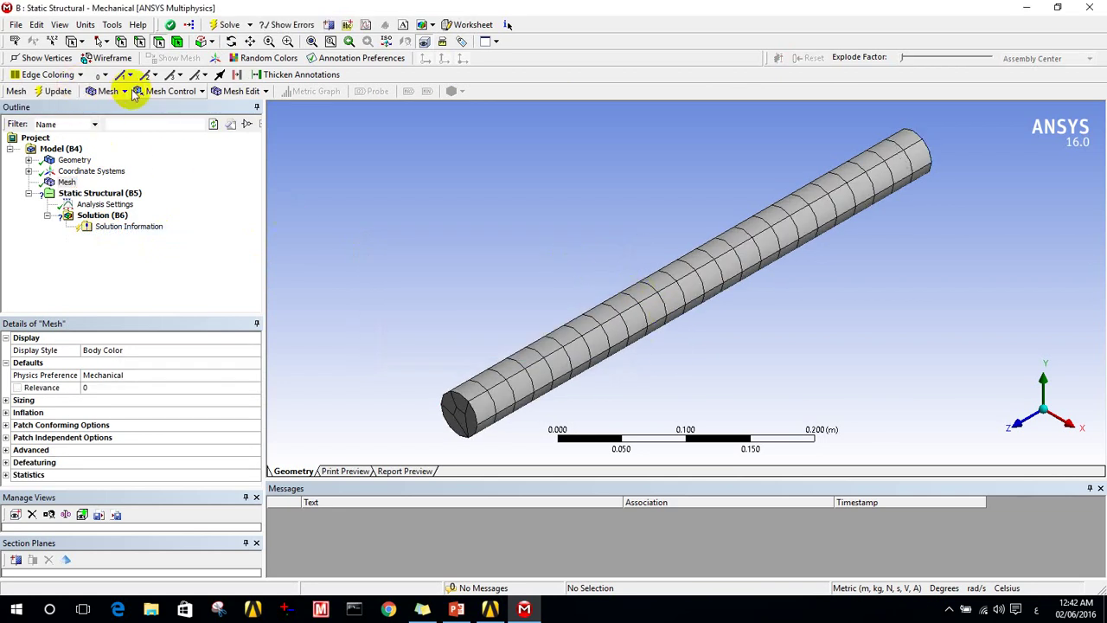
{"action": "left_click", "coordinate": [160, 92]}
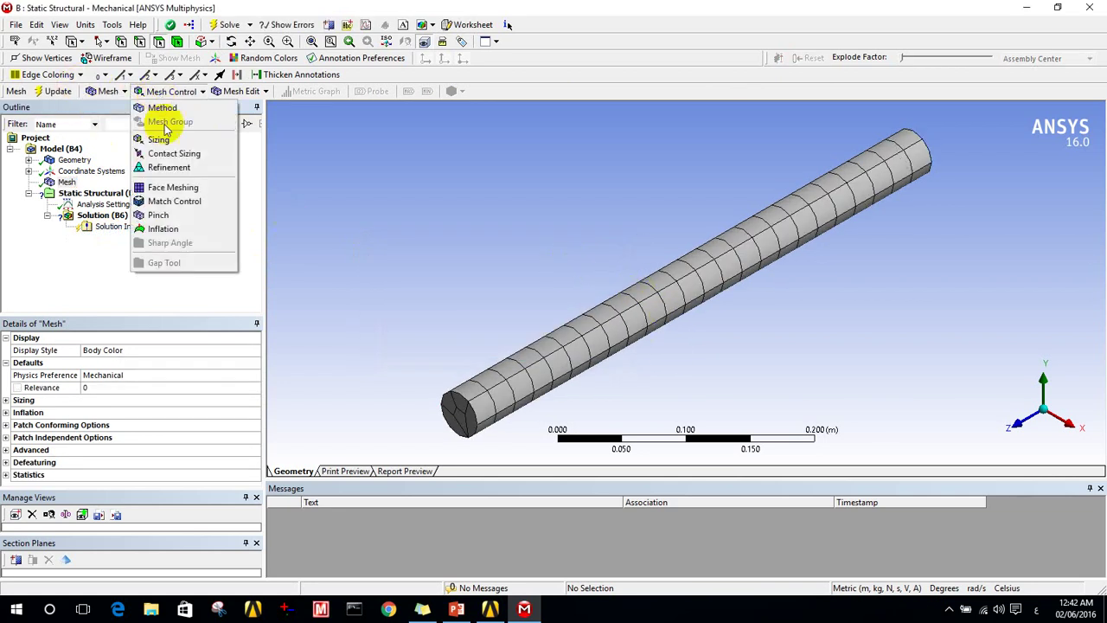
{"action": "left_click", "coordinate": [169, 167]}
{"action": "left_click", "coordinate": [604, 315]}
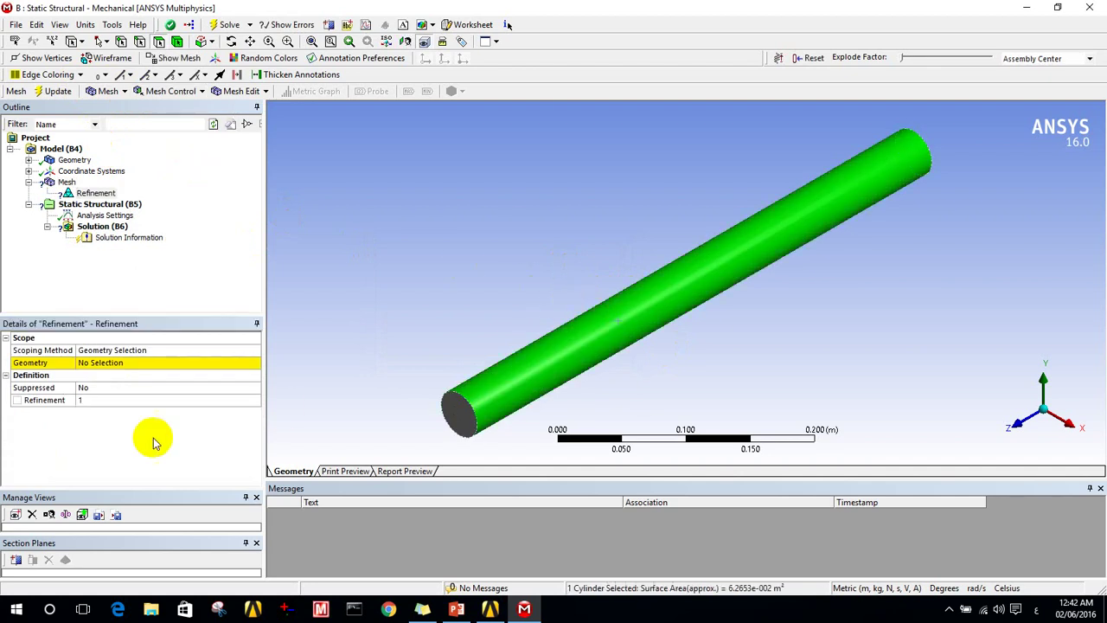
{"action": "left_click", "coordinate": [112, 363]}
{"action": "left_click", "coordinate": [112, 364]}
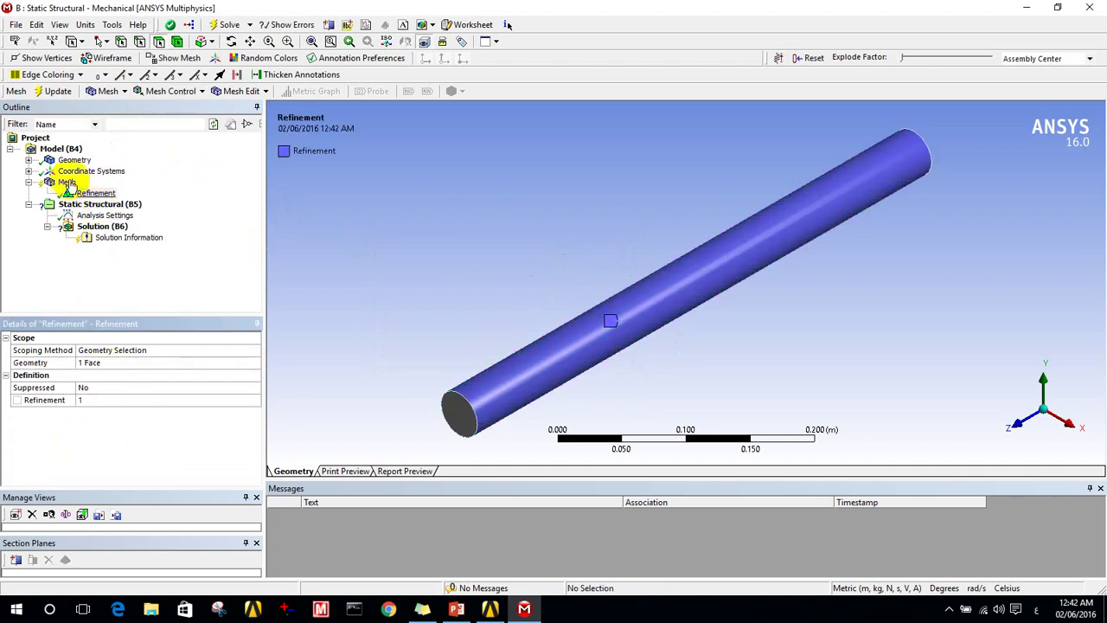
Update the shaft's mesh so that it applies the refinement on the cylindrical face.
{"action": "right_click", "coordinate": [67, 182]}
{"action": "left_click", "coordinate": [96, 211]}
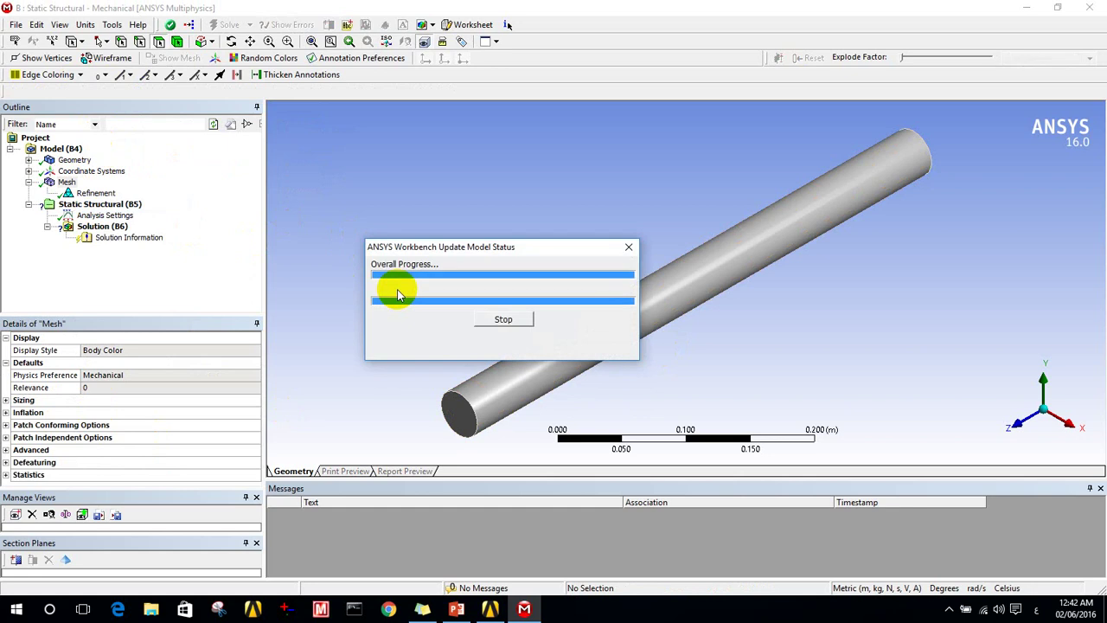
{"action": "middle_click_drag", "start_coordinate": [528, 338], "coordinate": [392, 322]}
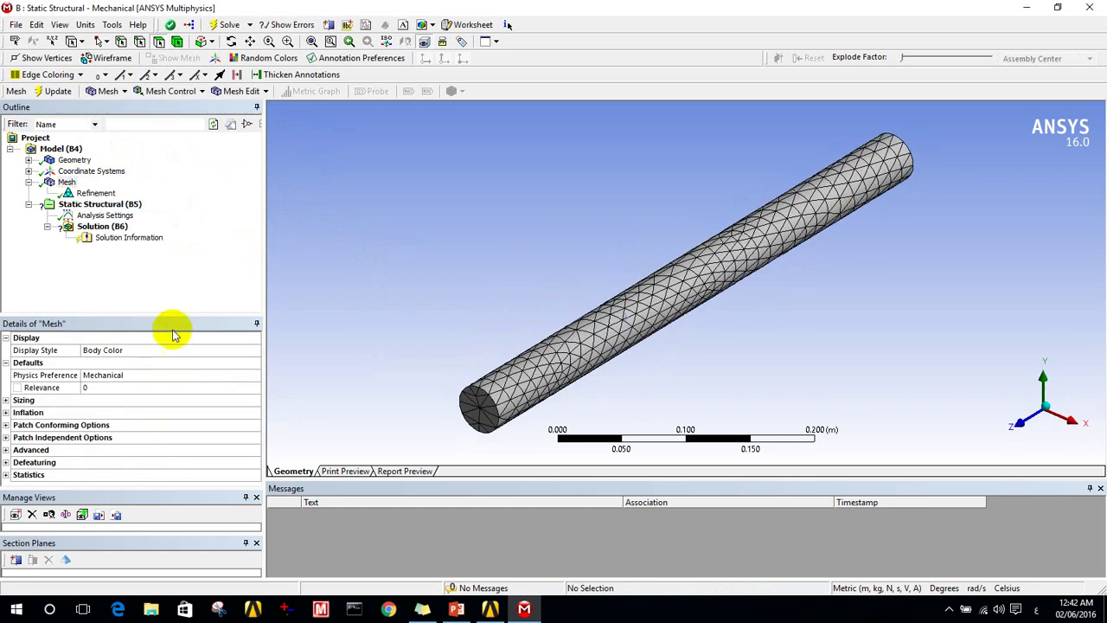
Add a Fixed Support to the static structural analysis, scoped to the shaft's near circular end face.
{"action": "left_click", "coordinate": [48, 205]}
{"action": "right_click", "coordinate": [50, 205]}
{"action": "mouse_move", "coordinate": [86, 211]}
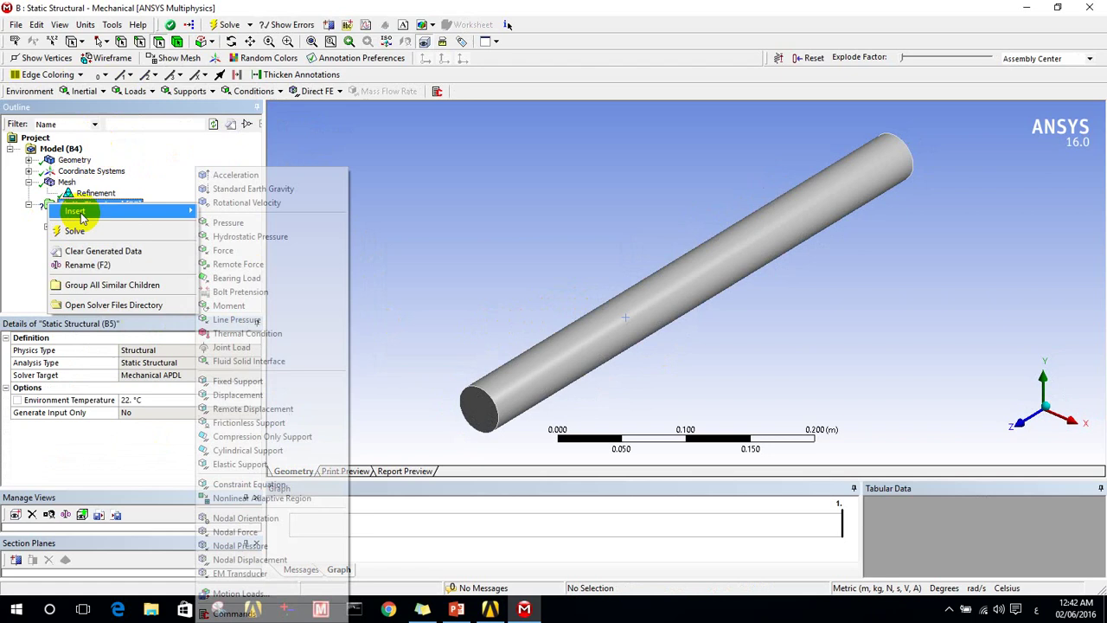
{"action": "left_click", "coordinate": [232, 382]}
{"action": "left_click", "coordinate": [487, 413]}
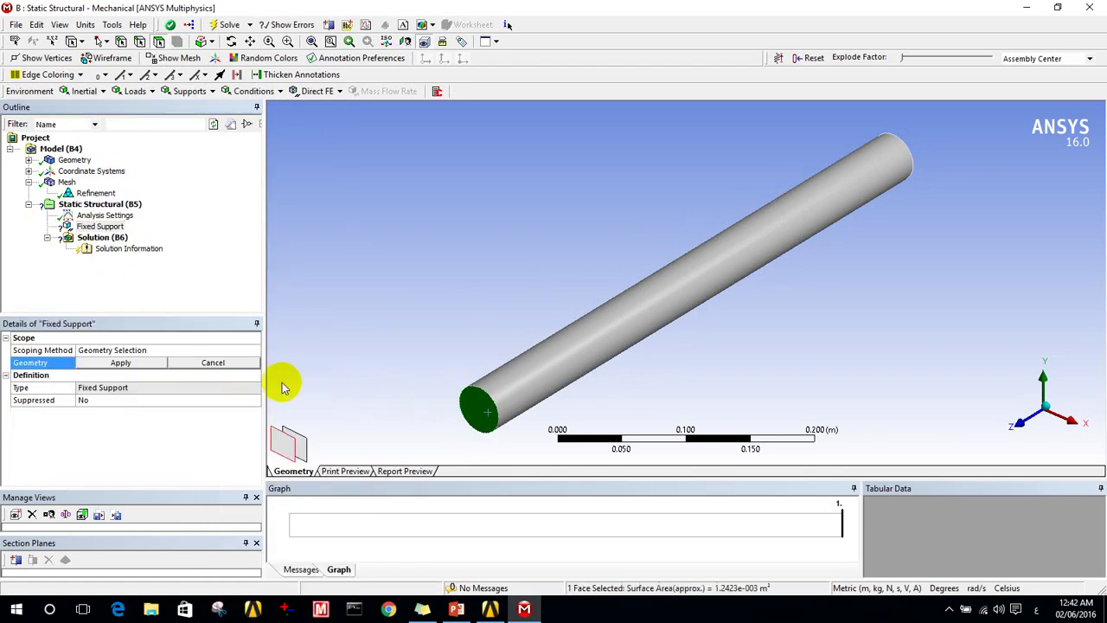
{"action": "left_click", "coordinate": [125, 363]}
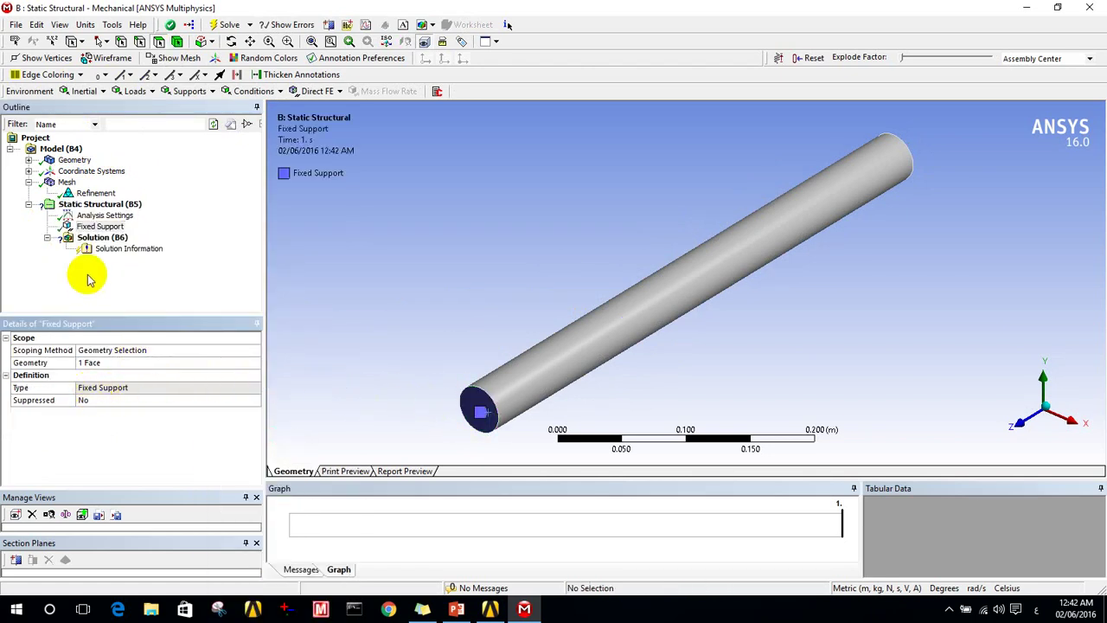
{"action": "left_click", "coordinate": [92, 238]}
{"action": "right_click", "coordinate": [88, 238]}
{"action": "mouse_move", "coordinate": [112, 244]}
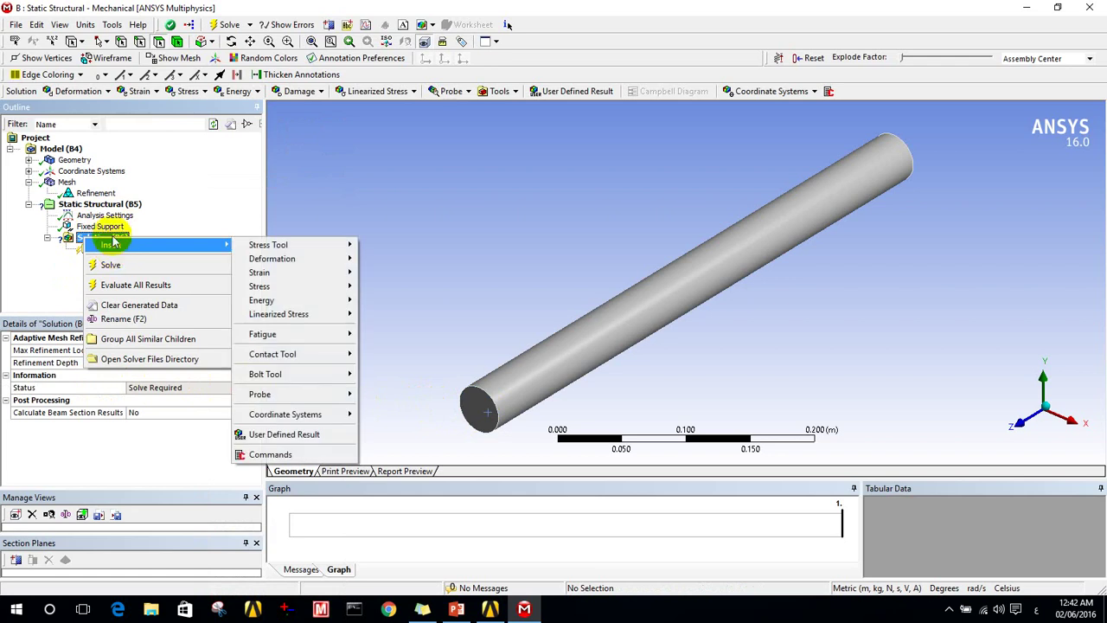
Add a Moment load scoped to the shaft's cylindrical face with a magnitude of 1000 N·m.
{"action": "mouse_move", "coordinate": [100, 214]}
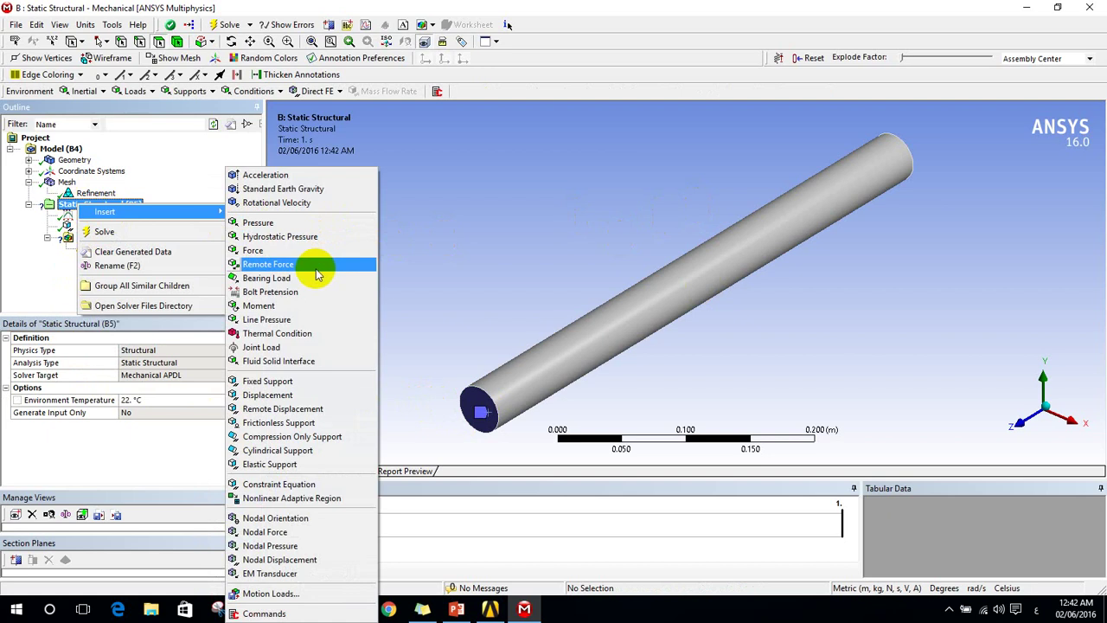
{"action": "left_click", "coordinate": [306, 313]}
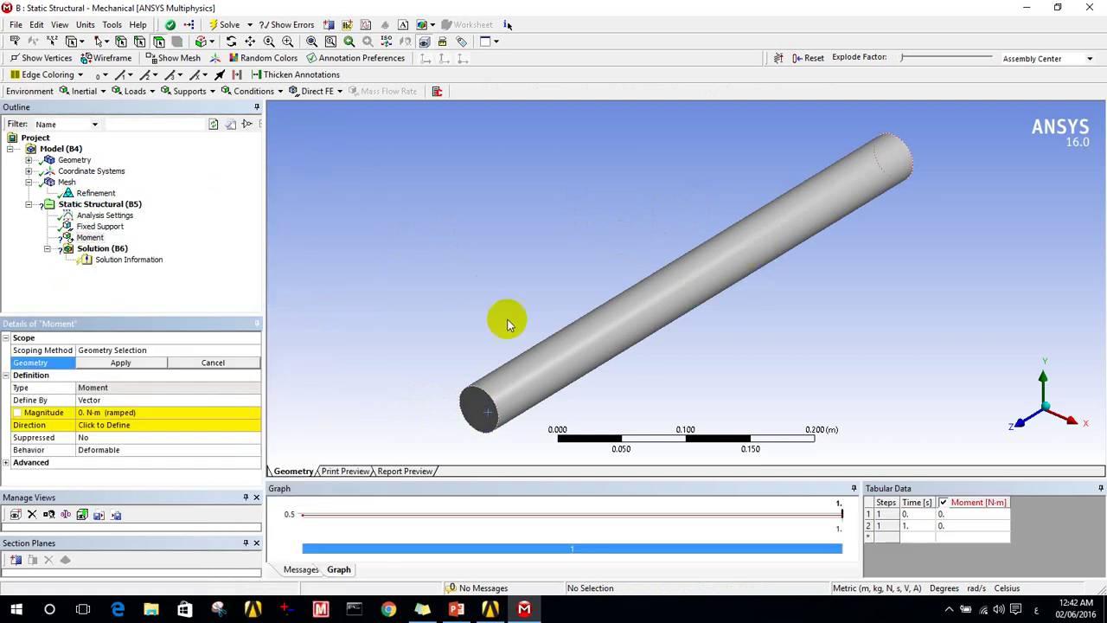
{"action": "left_click", "coordinate": [716, 278]}
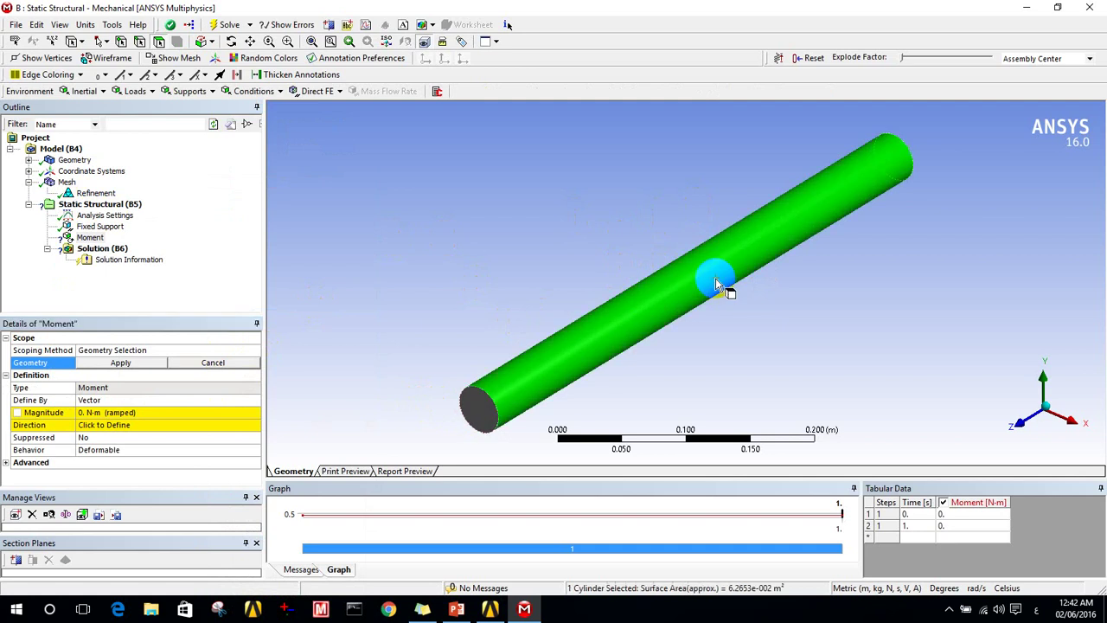
{"action": "left_click", "coordinate": [120, 362]}
{"action": "left_click", "coordinate": [101, 412]}
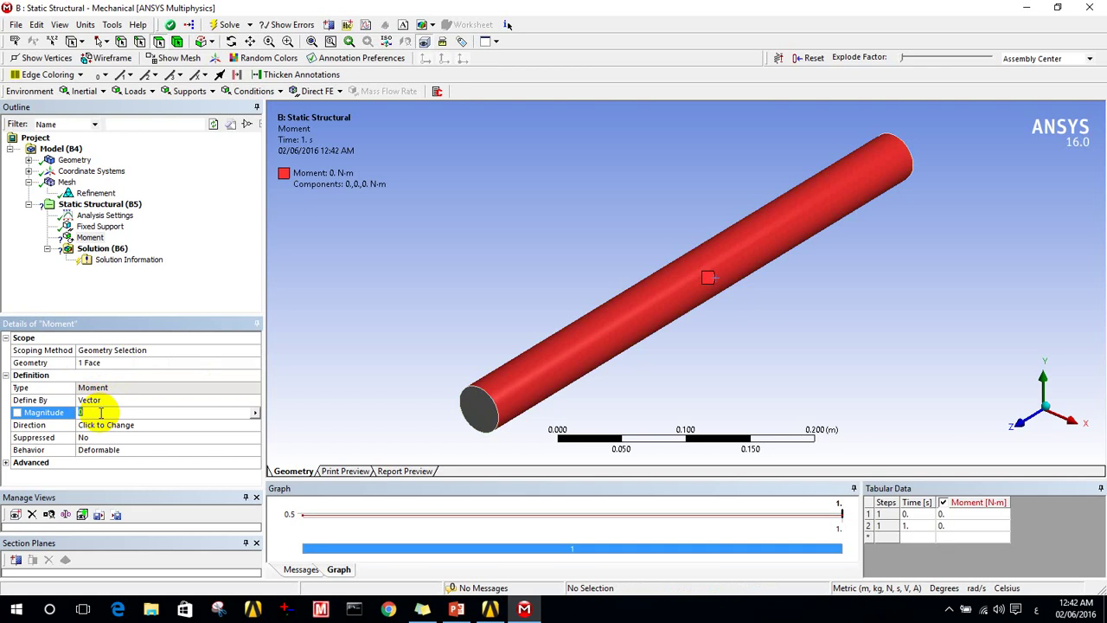
{"action": "type", "text": "1000"}
{"action": "key", "text": "Return"}
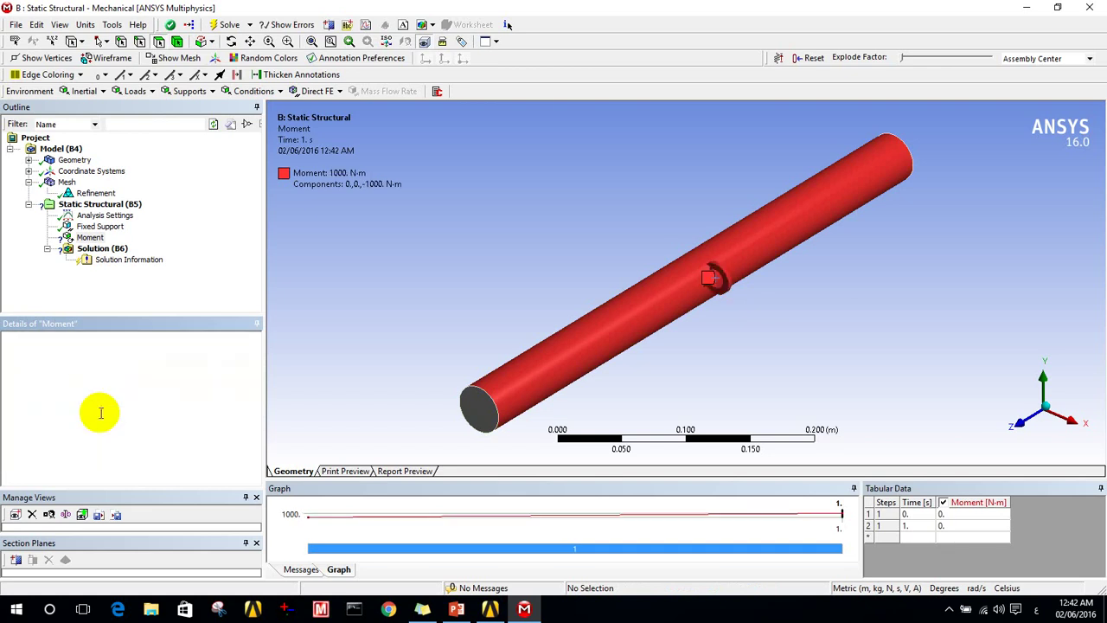
Reverse the moment's direction so that its vector points along the positive Z axis.
{"action": "left_click", "coordinate": [115, 425]}
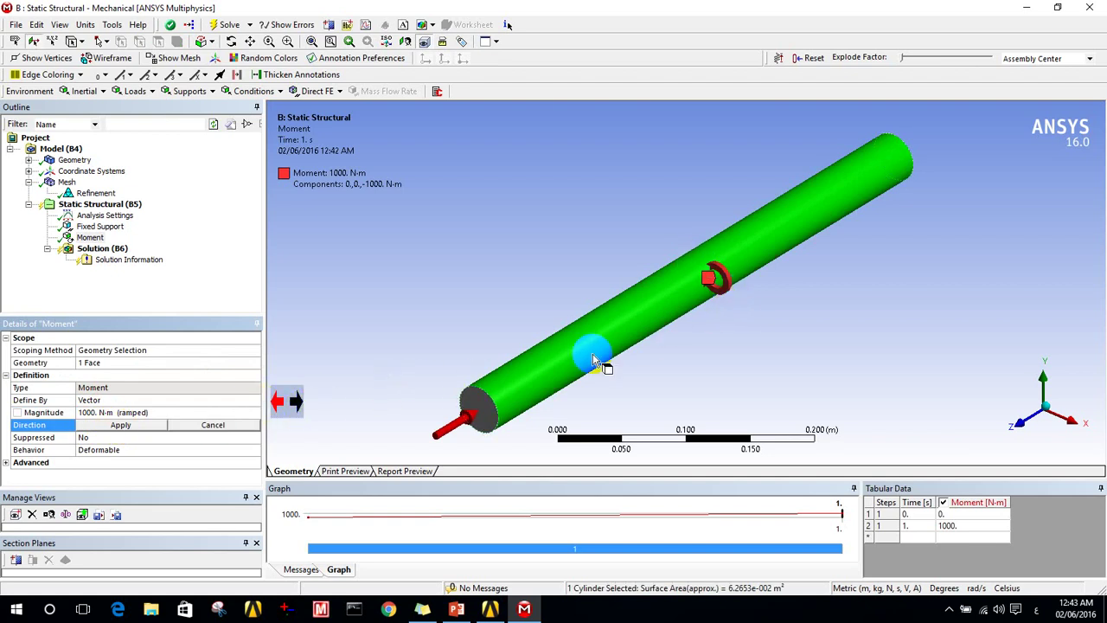
{"action": "left_click", "coordinate": [298, 403]}
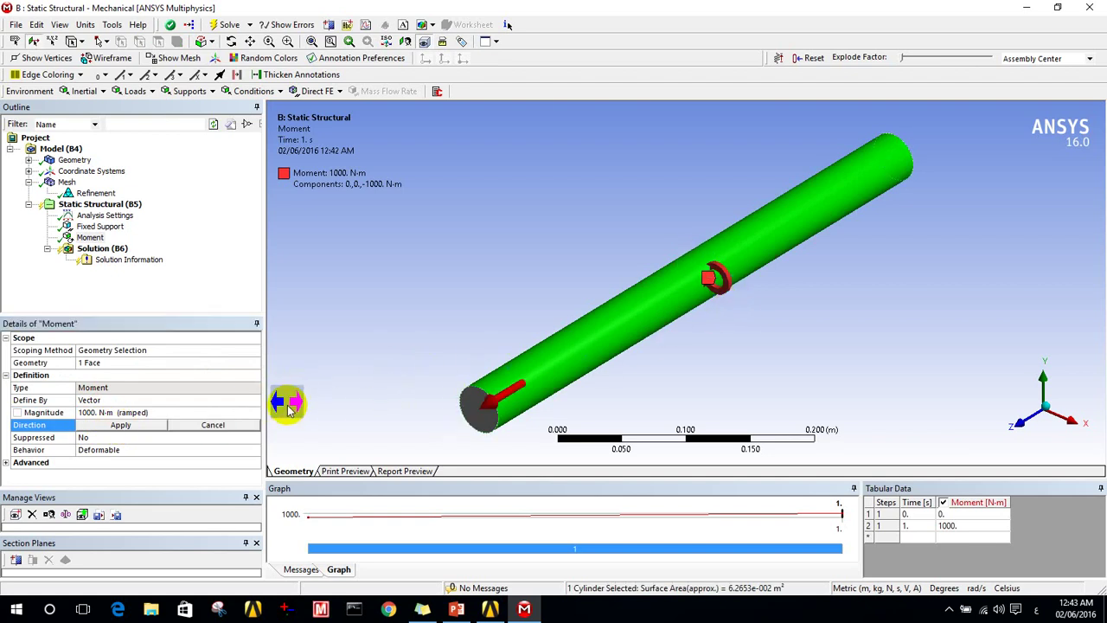
{"action": "left_click", "coordinate": [119, 425]}
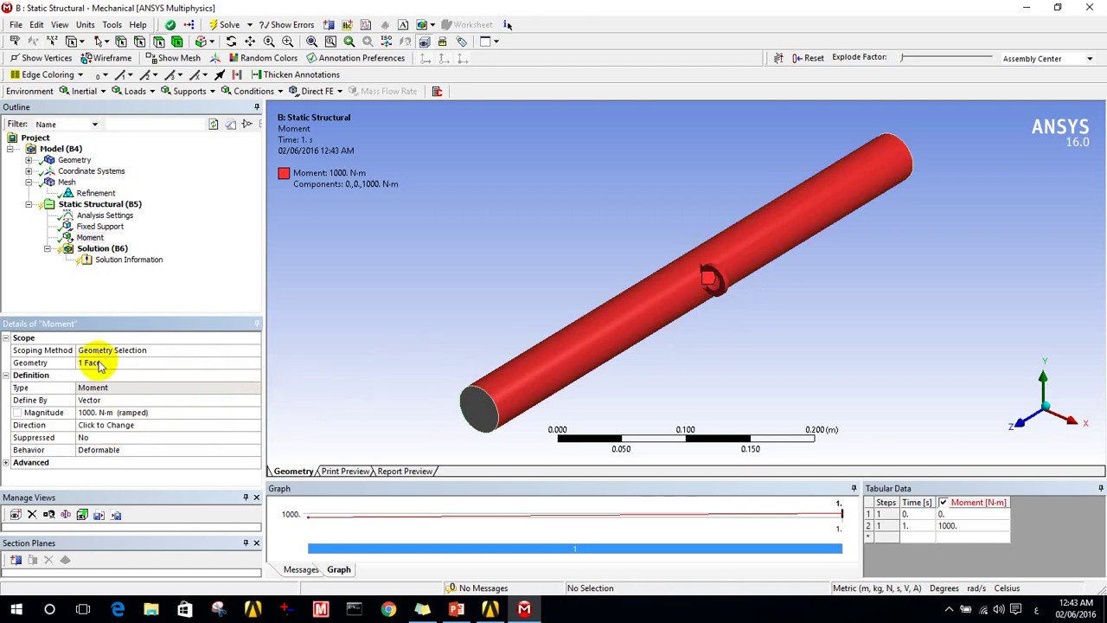
Add Total Deformation and Equivalent (von-Mises) Strain results for all bodies to the solution.
{"action": "right_click", "coordinate": [79, 249]}
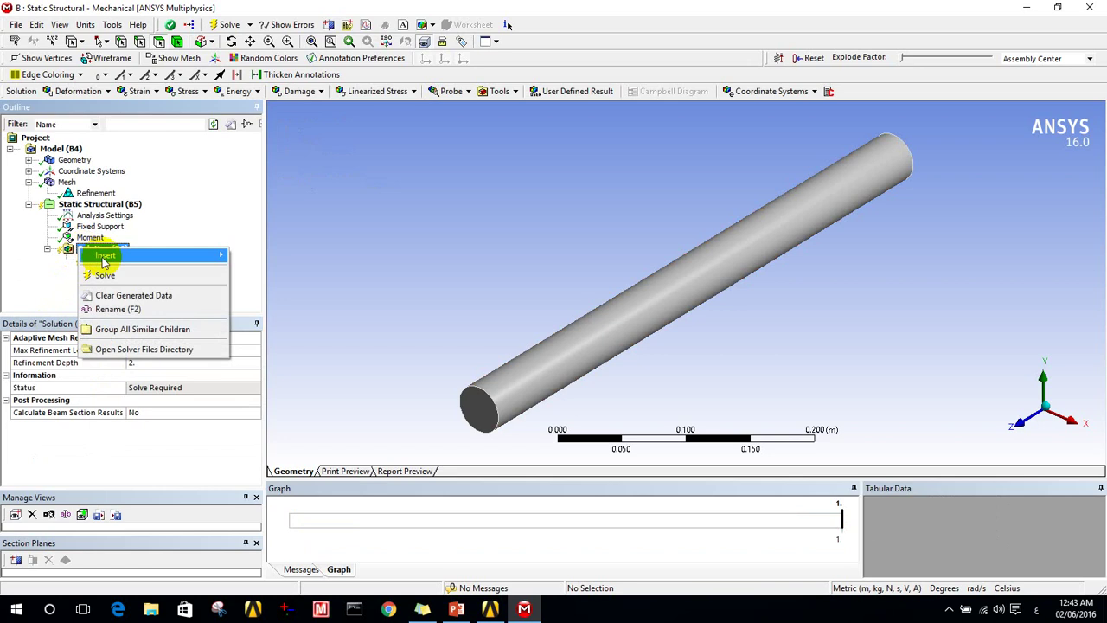
{"action": "mouse_move", "coordinate": [105, 255]}
{"action": "mouse_move", "coordinate": [294, 269]}
{"action": "left_click", "coordinate": [411, 273]}
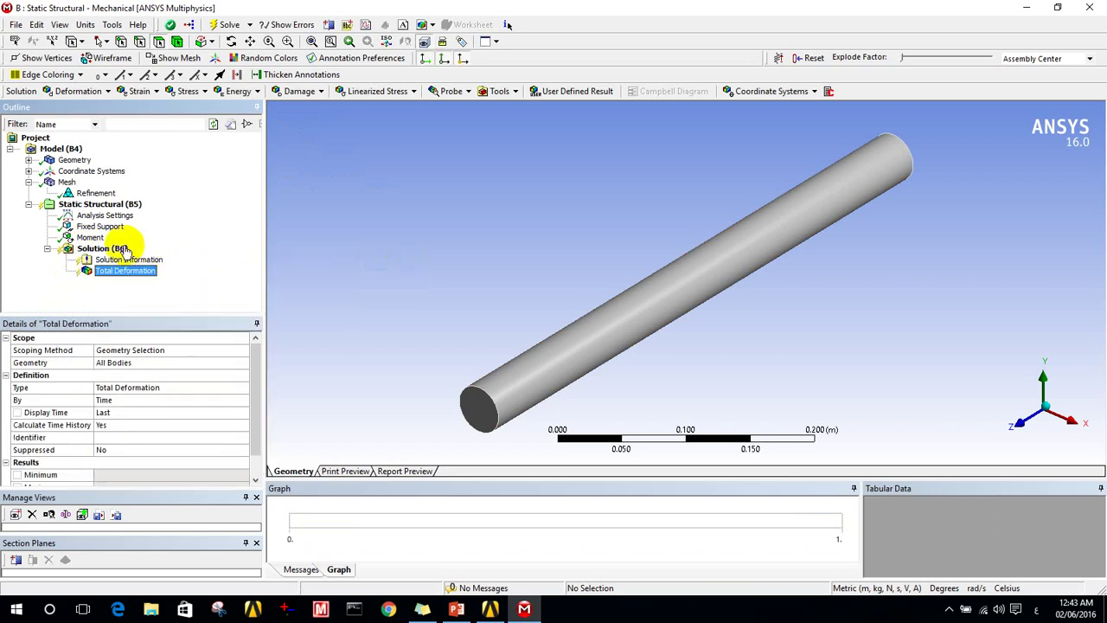
{"action": "left_click", "coordinate": [102, 249]}
{"action": "right_click", "coordinate": [104, 249]}
{"action": "mouse_move", "coordinate": [130, 258]}
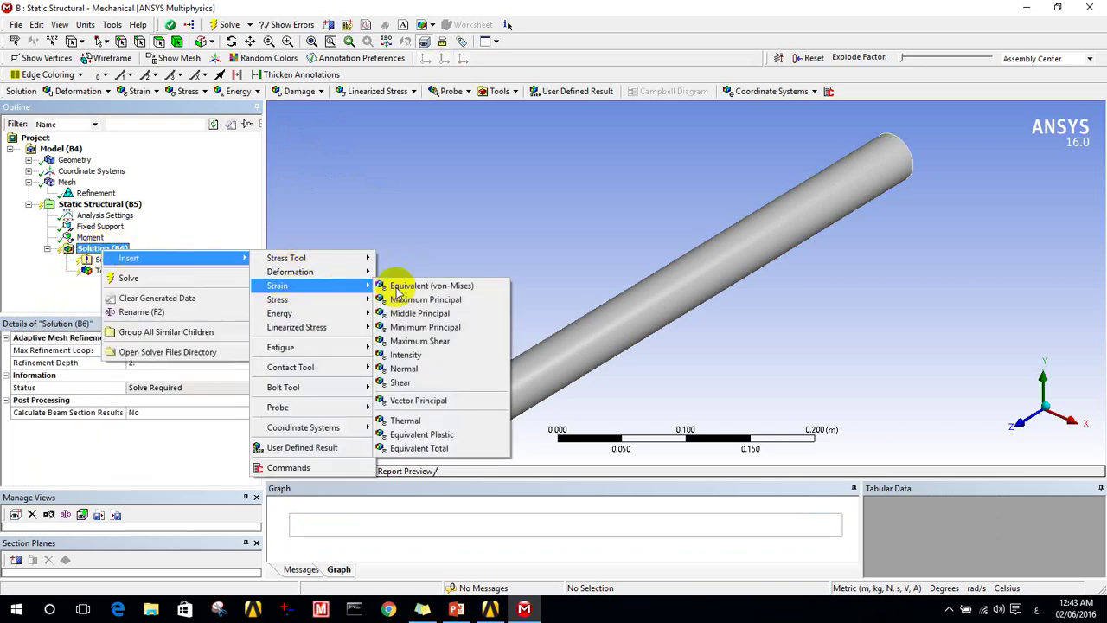
{"action": "left_click", "coordinate": [415, 287]}
Add an Equivalent (von-Mises) Stress result for all bodies to the solution.
{"action": "left_click", "coordinate": [102, 249]}
{"action": "right_click", "coordinate": [102, 249]}
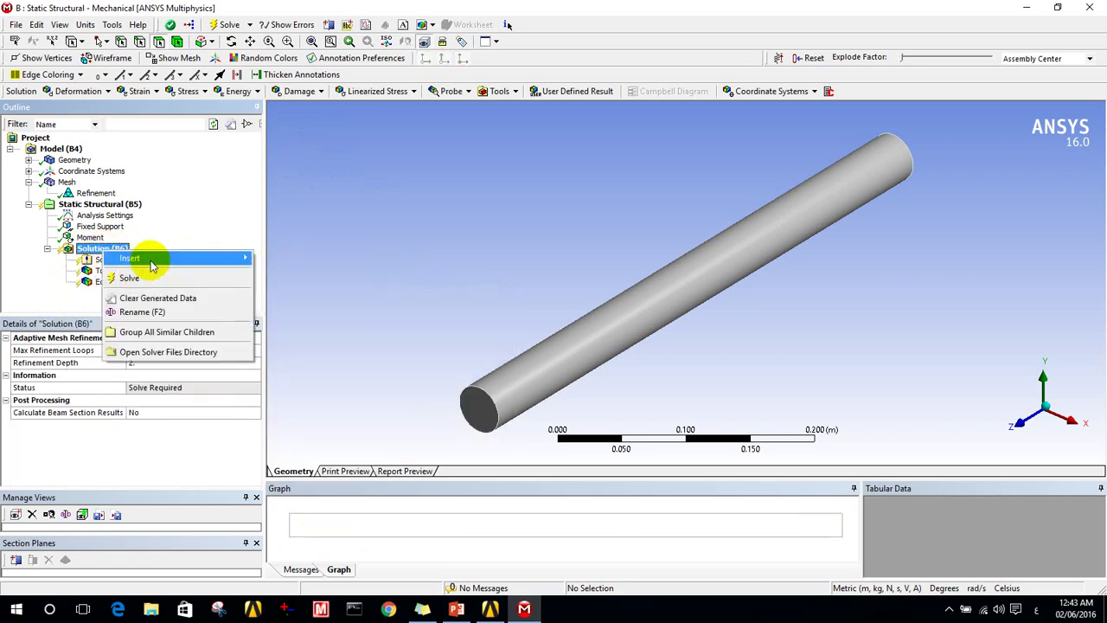
{"action": "mouse_move", "coordinate": [146, 257]}
{"action": "mouse_move", "coordinate": [296, 299]}
{"action": "left_click", "coordinate": [399, 303]}
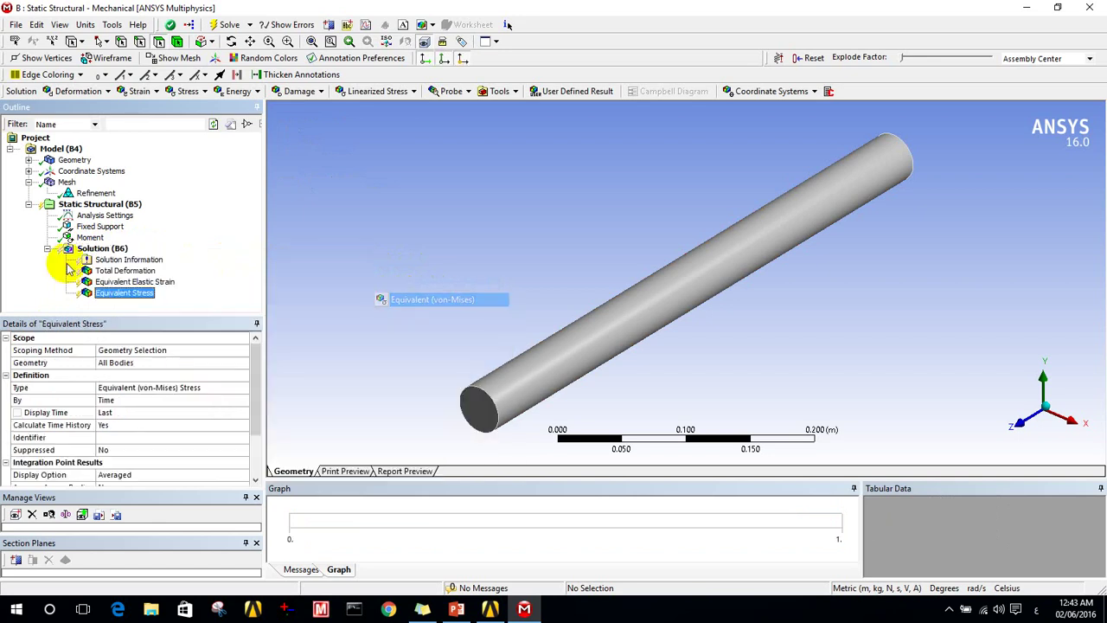
Solve the static structural analysis to compute the requested results.
{"action": "left_click", "coordinate": [102, 248]}
{"action": "right_click", "coordinate": [102, 248]}
{"action": "left_click", "coordinate": [136, 276]}
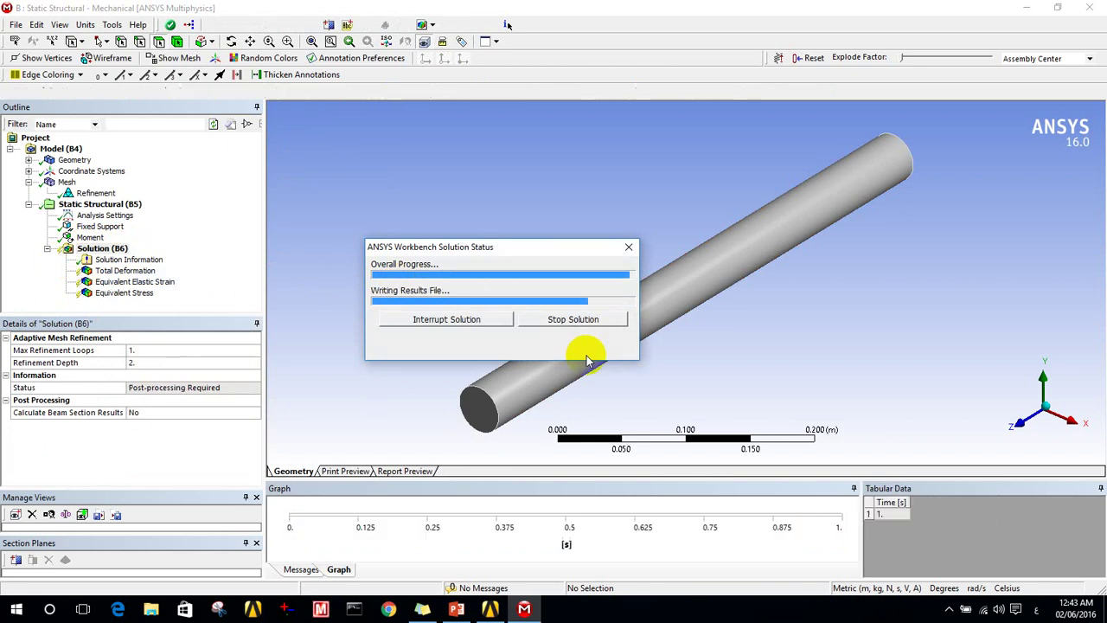
Display the Total Deformation contours on the shaft and examine the maximum value in the legend.
{"action": "left_click", "coordinate": [121, 271]}
{"action": "left_click_drag", "start_coordinate": [704, 383], "coordinate": [593, 346]}
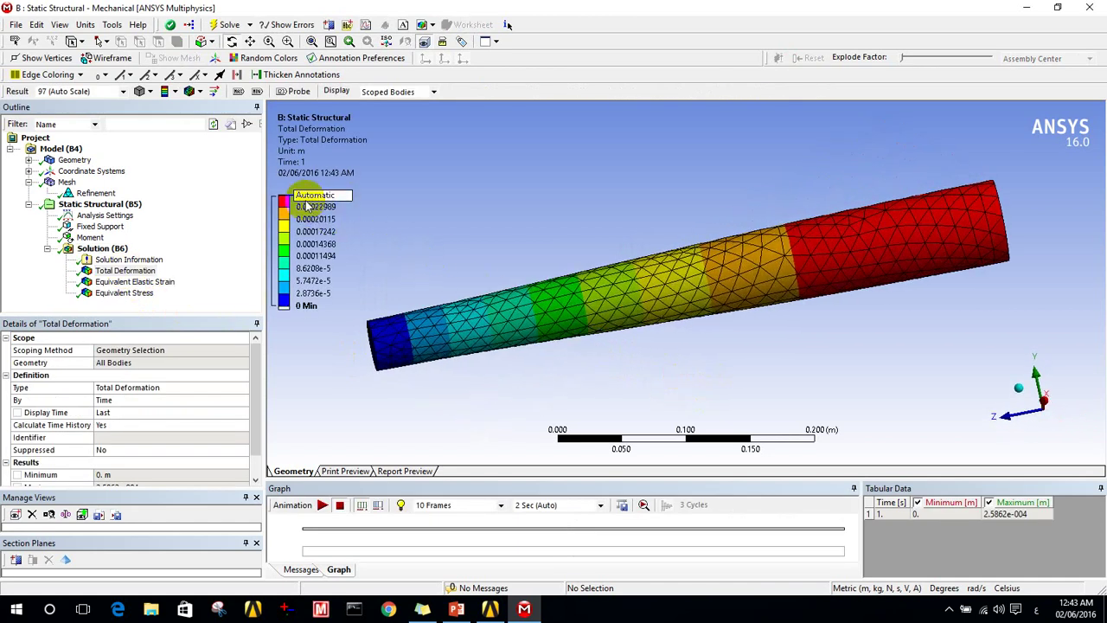
{"action": "left_click", "coordinate": [346, 223]}
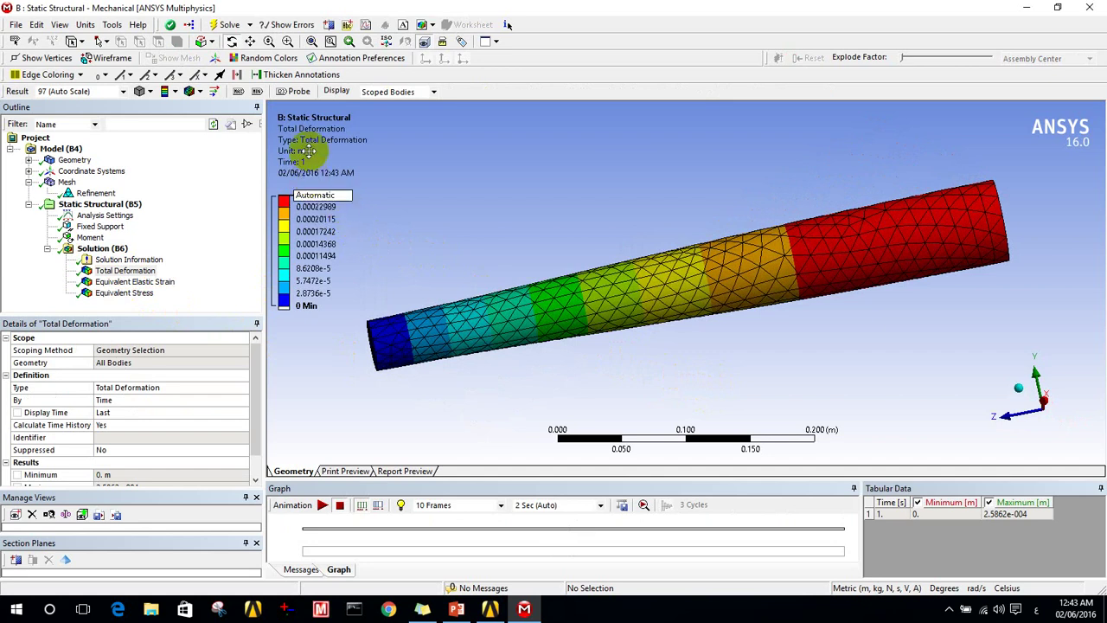
{"action": "left_click", "coordinate": [223, 218]}
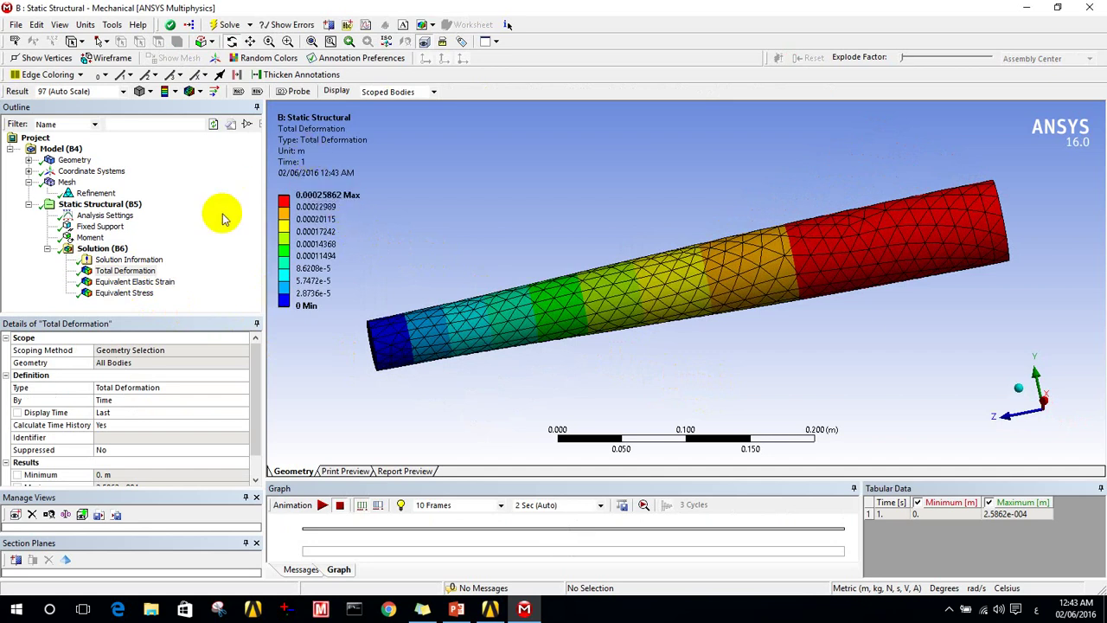
Examine the Equivalent Elastic Strain contours and legend limits, and display the Equivalent Stress contours.
{"action": "left_click", "coordinate": [112, 282]}
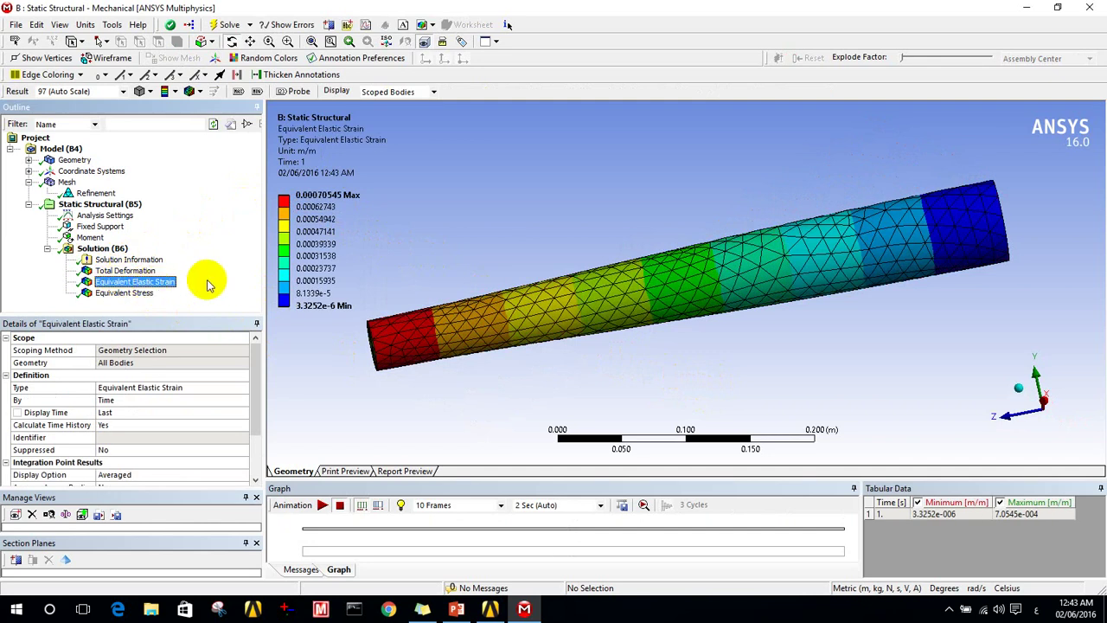
{"action": "left_click", "coordinate": [313, 303]}
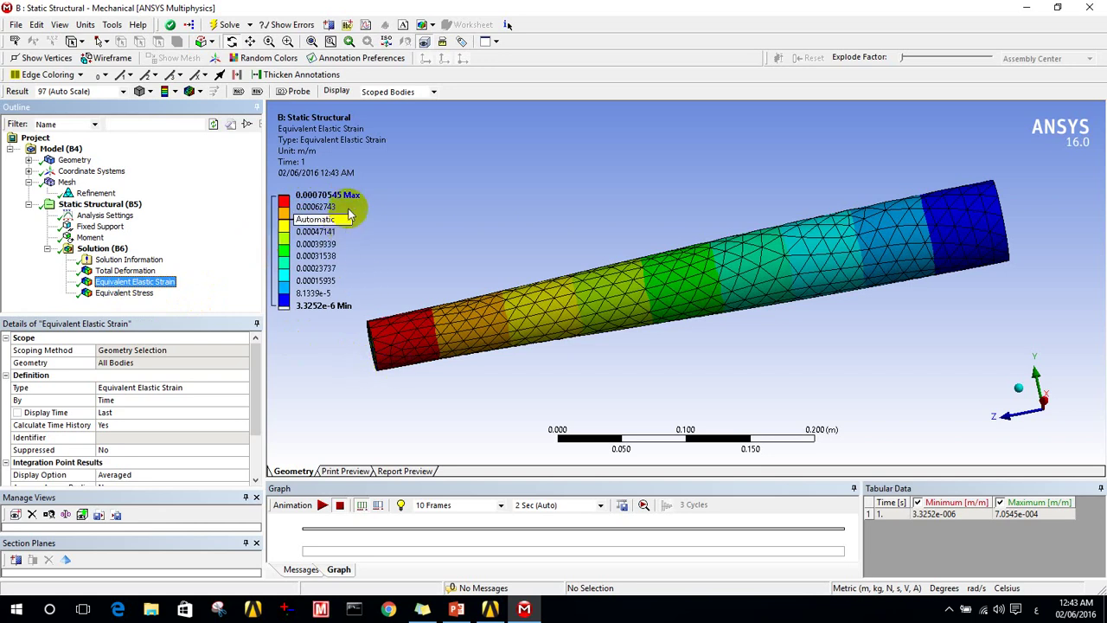
{"action": "left_click", "coordinate": [316, 195]}
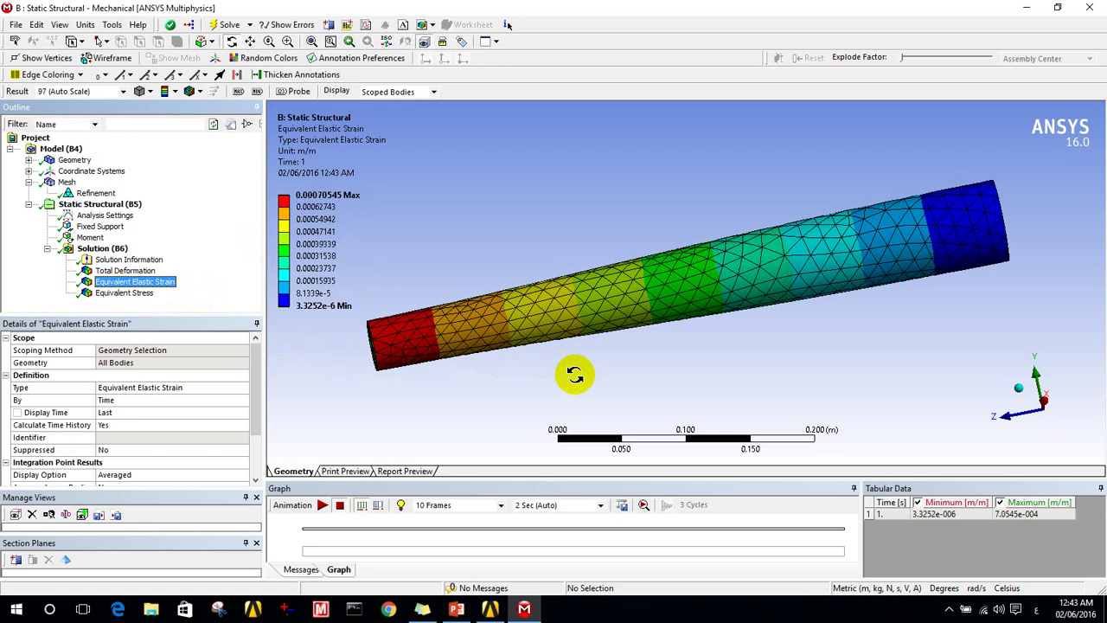
{"action": "left_click", "coordinate": [449, 332]}
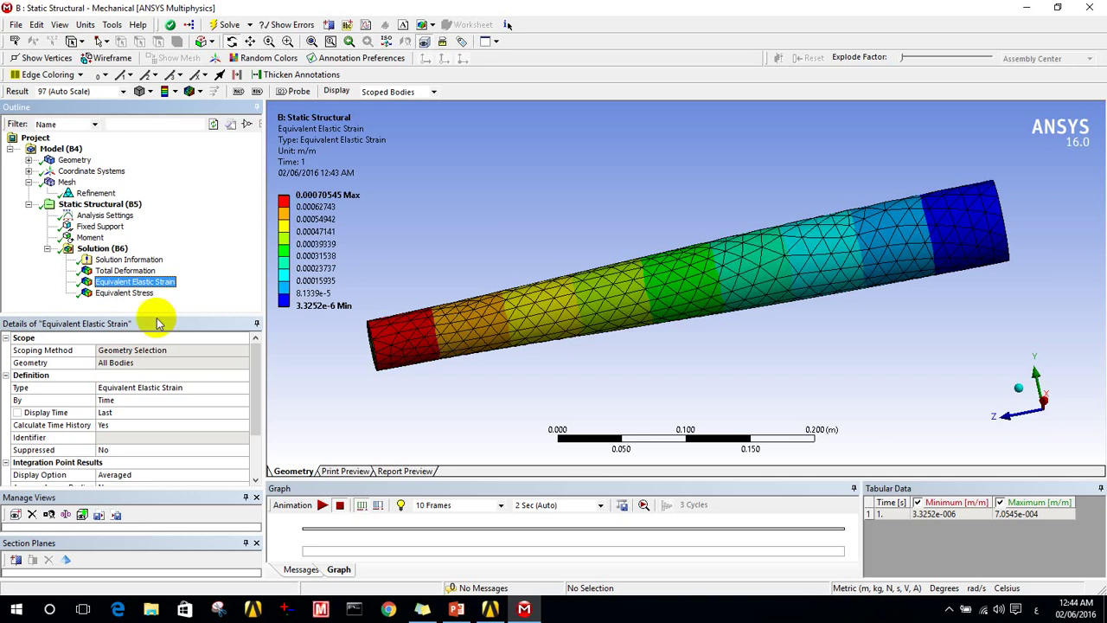
{"action": "left_click", "coordinate": [117, 292]}
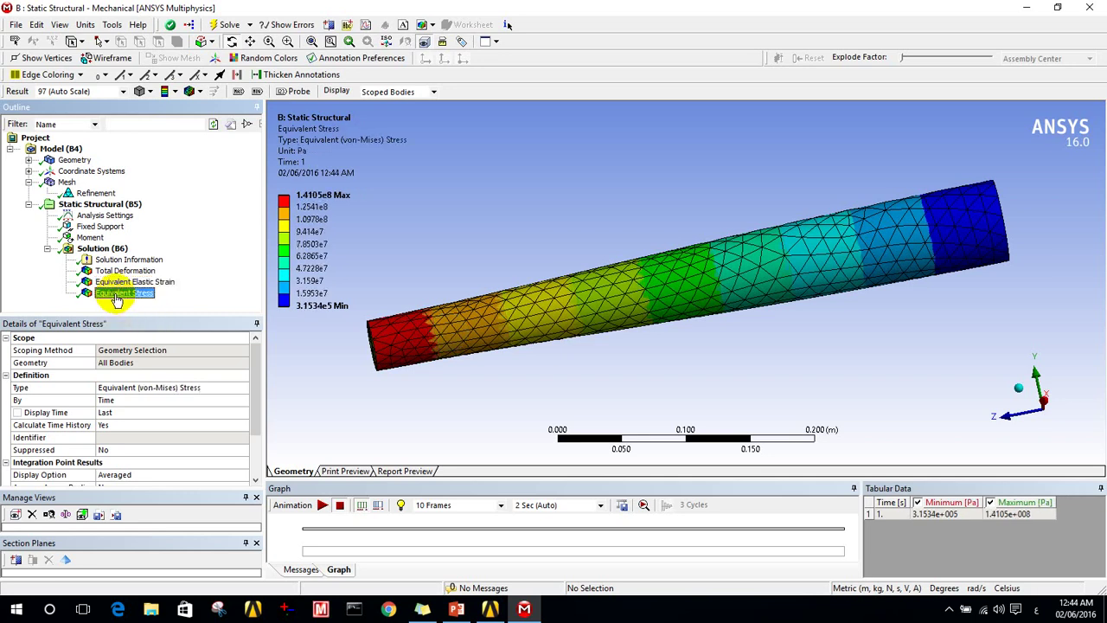
{"action": "left_click", "coordinate": [950, 611]}
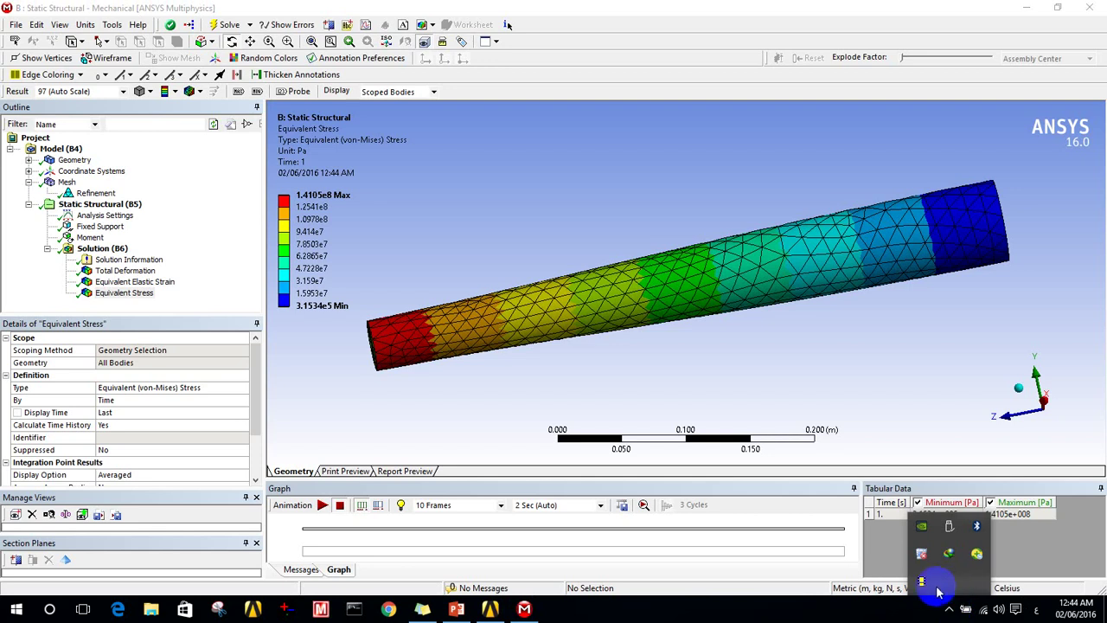